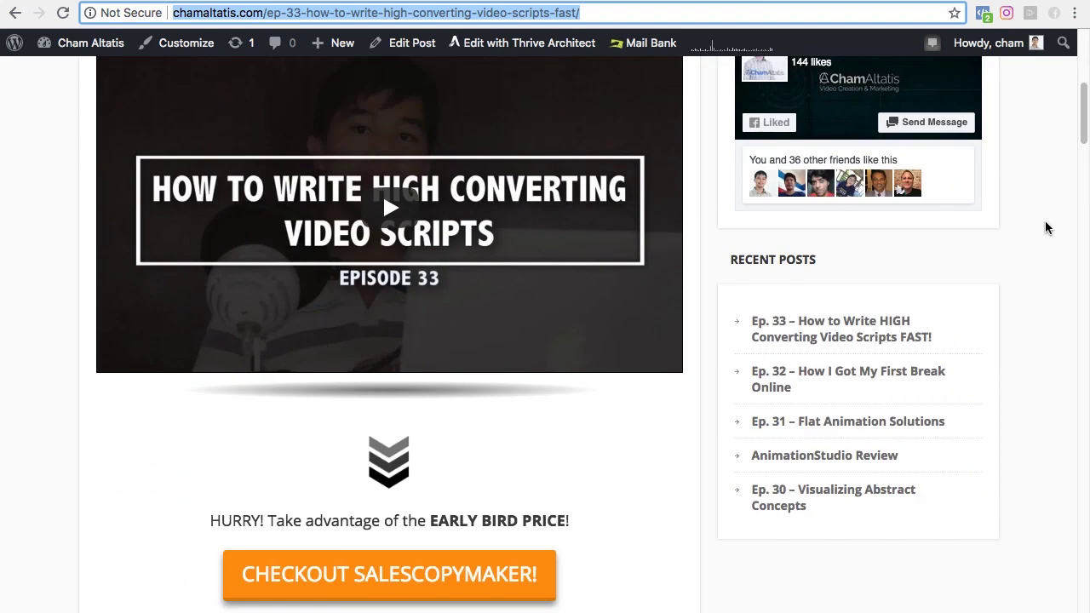
scroll(1053, 229, down, 4)
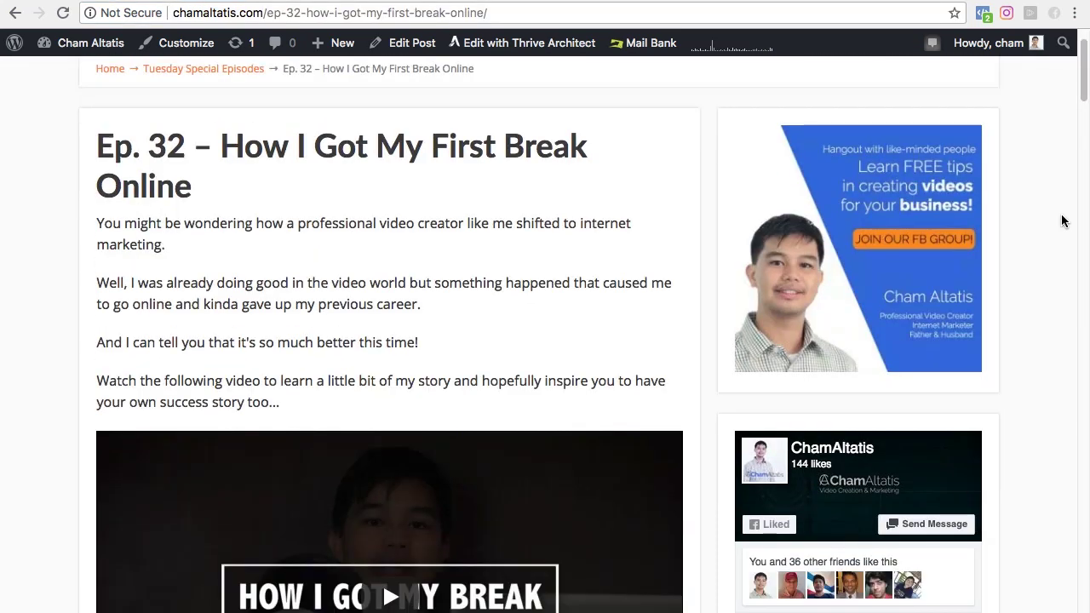
scroll(1063, 223, down, 2)
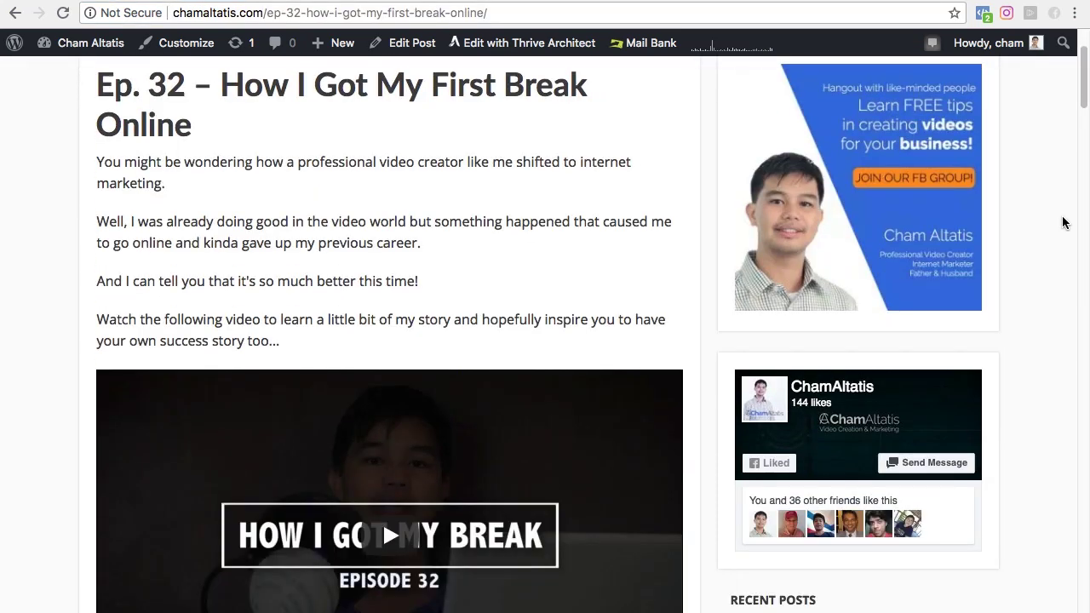
scroll(1064, 227, down, 2)
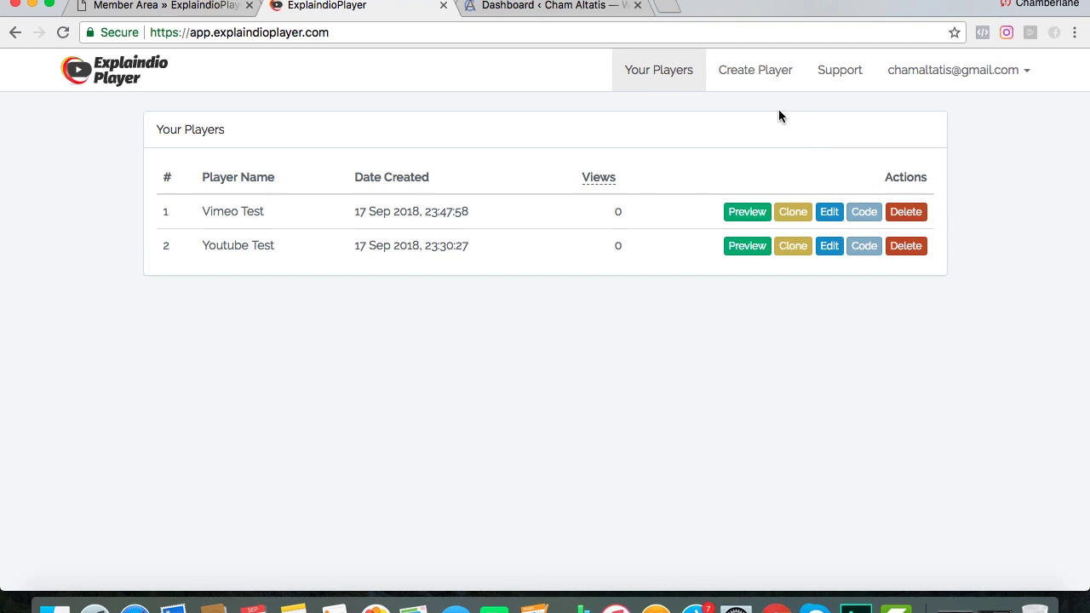
Step: Start creating a new video player and name it Demo
click(748, 77)
click(438, 194)
text(Demo)
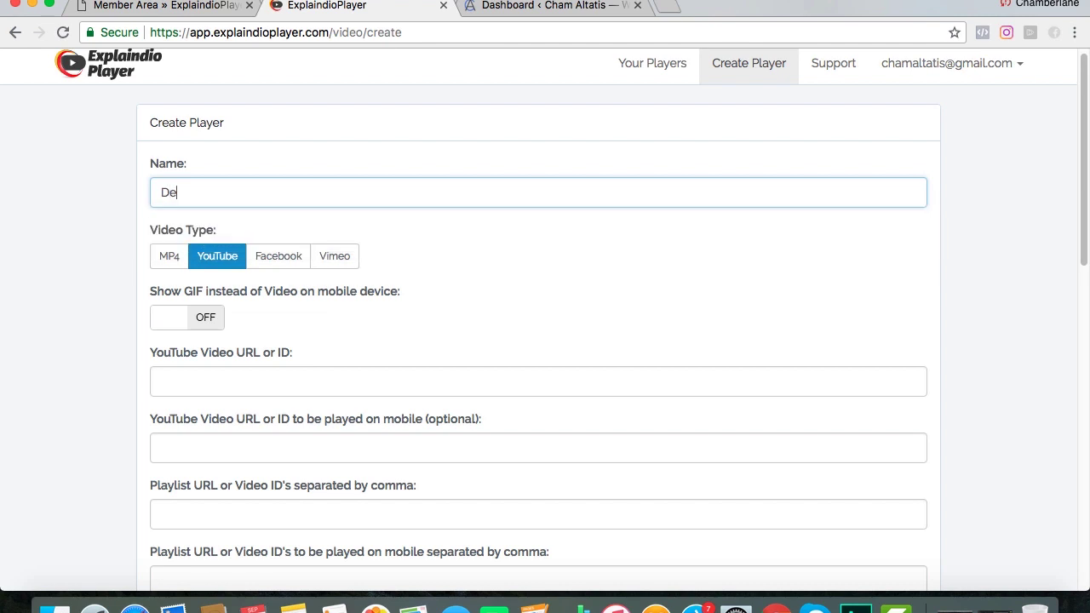
click(435, 252)
scroll(460, 269, down, 2)
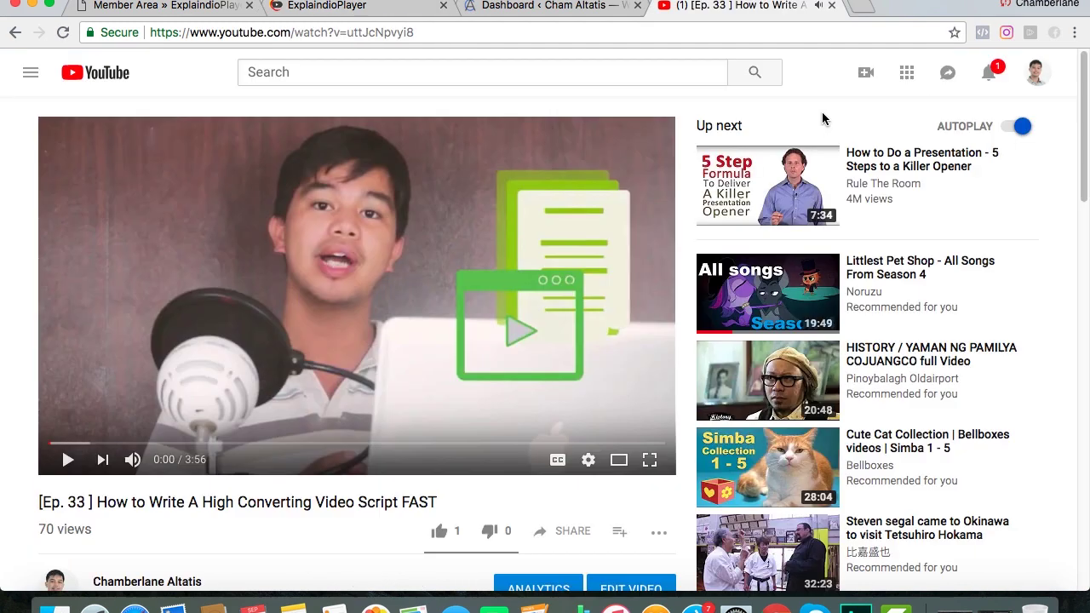
click(448, 31)
key(super+c)
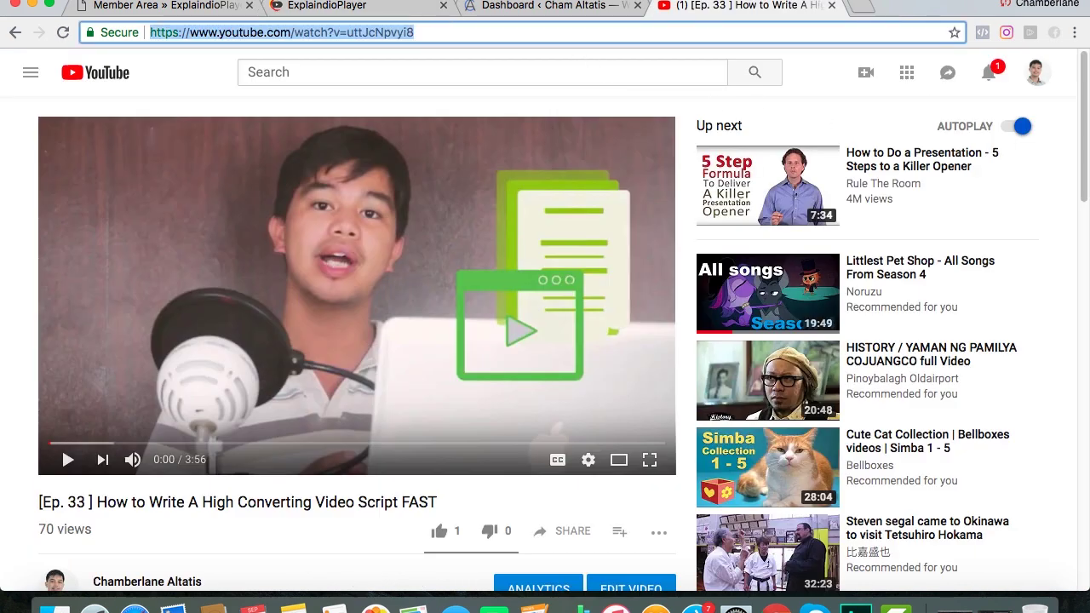
click(327, 5)
click(211, 299)
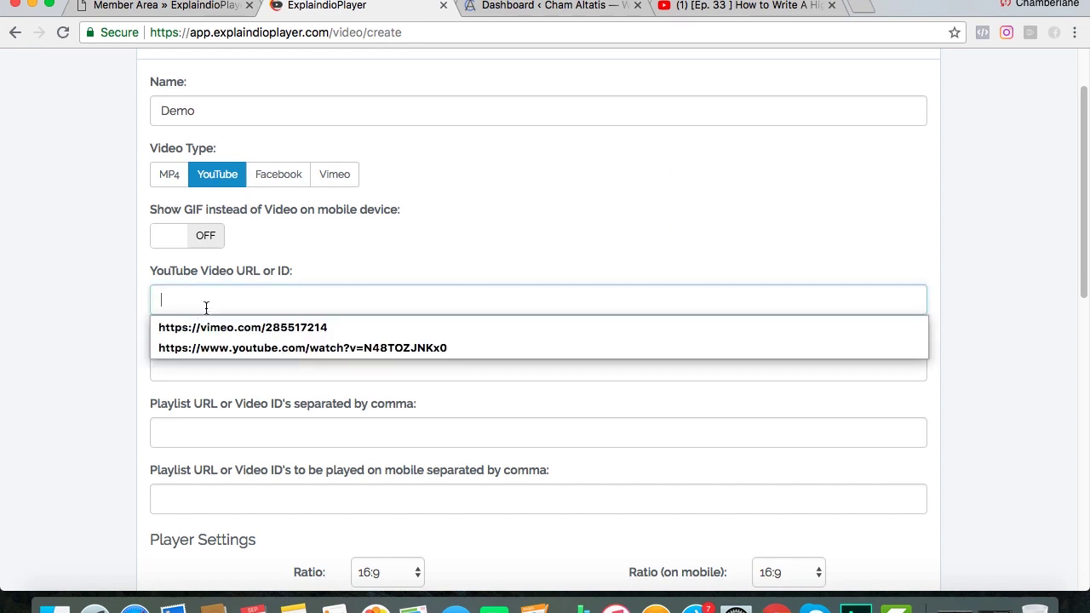
key(super+v)
Step: Review the optional mobile video and playlist fields and the player settings of the Demo player
scroll(217, 281, down, 1)
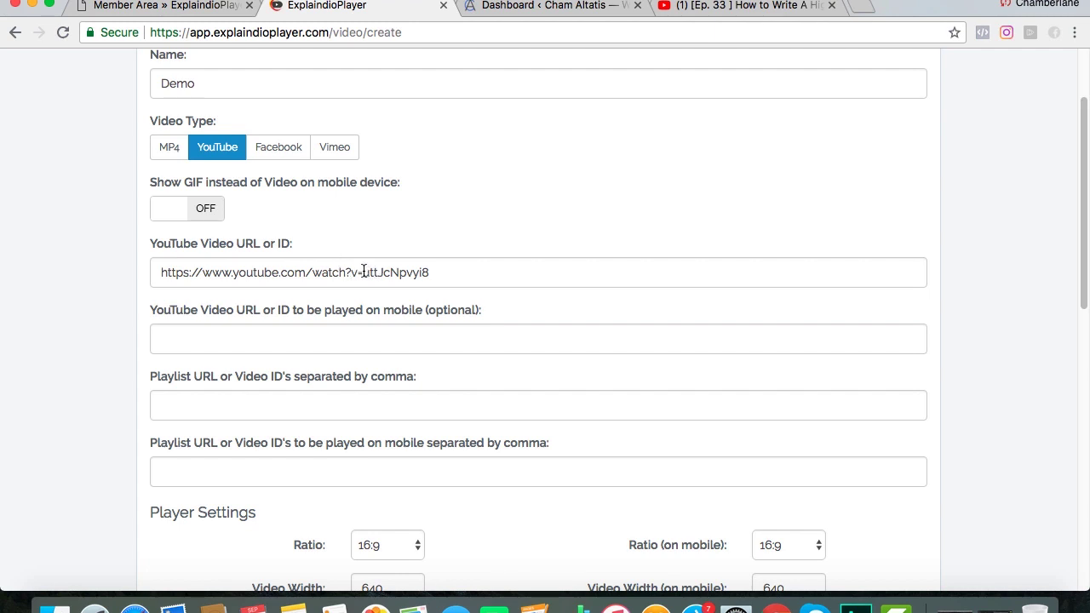
scroll(179, 218, down, 1)
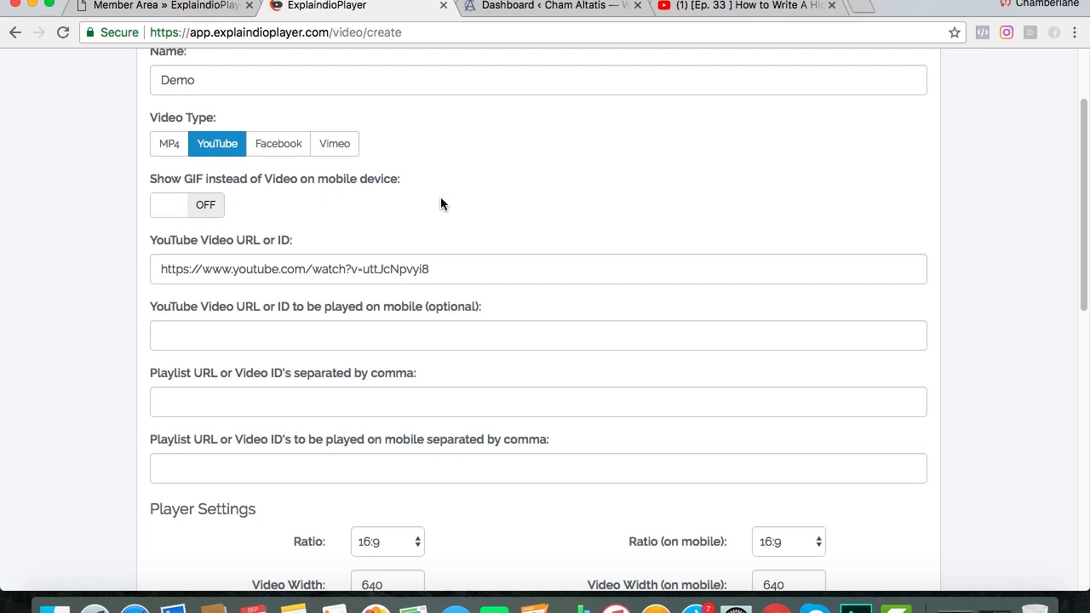
scroll(447, 199, down, 1)
scroll(428, 196, down, 4)
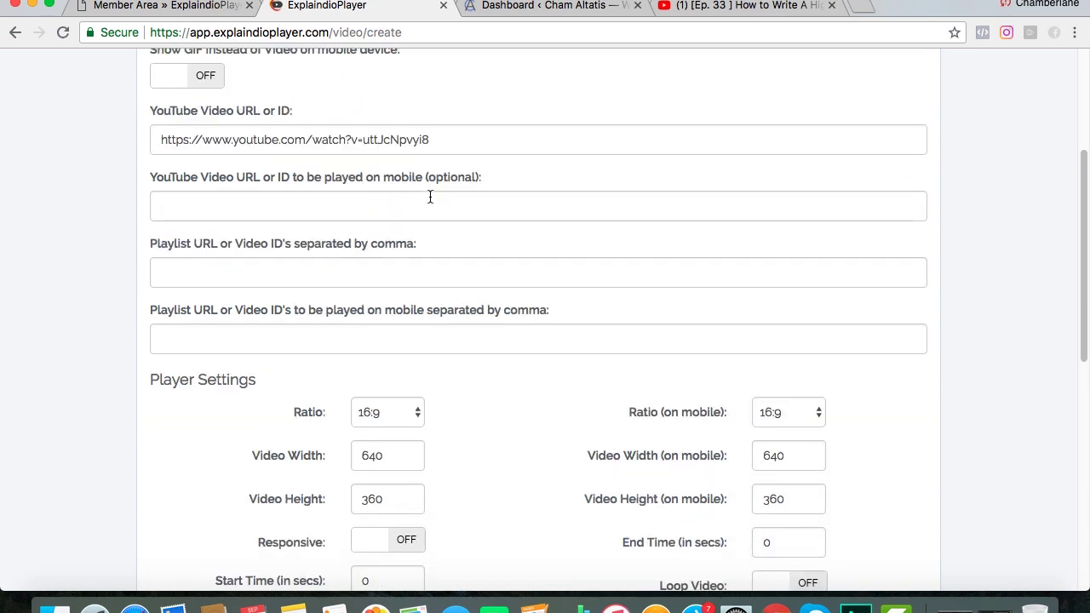
scroll(434, 201, up, 1)
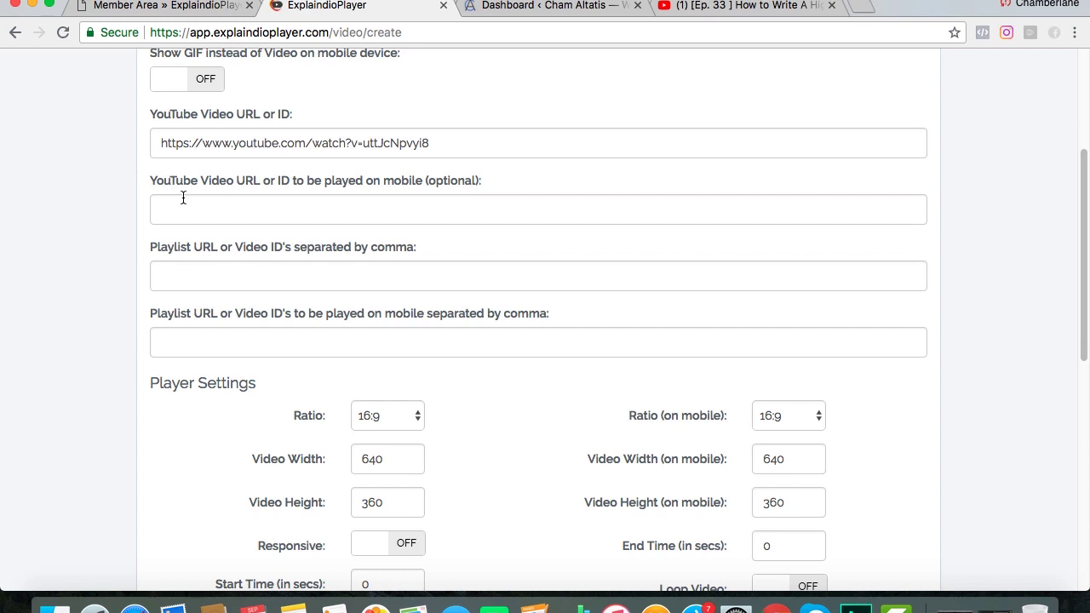
scroll(252, 222, down, 2)
click(248, 224)
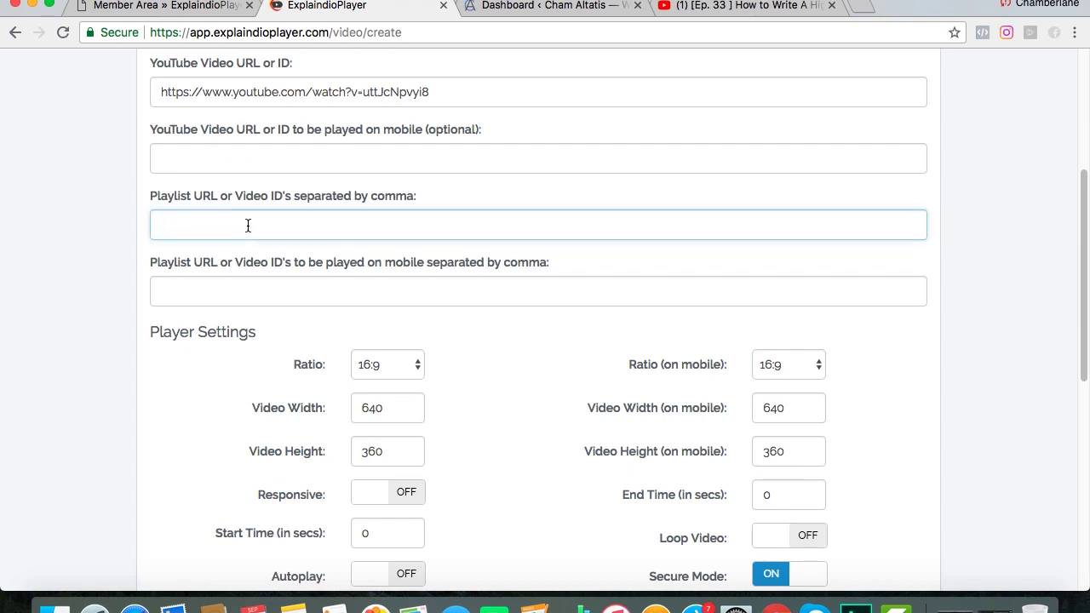
scroll(256, 226, down, 1)
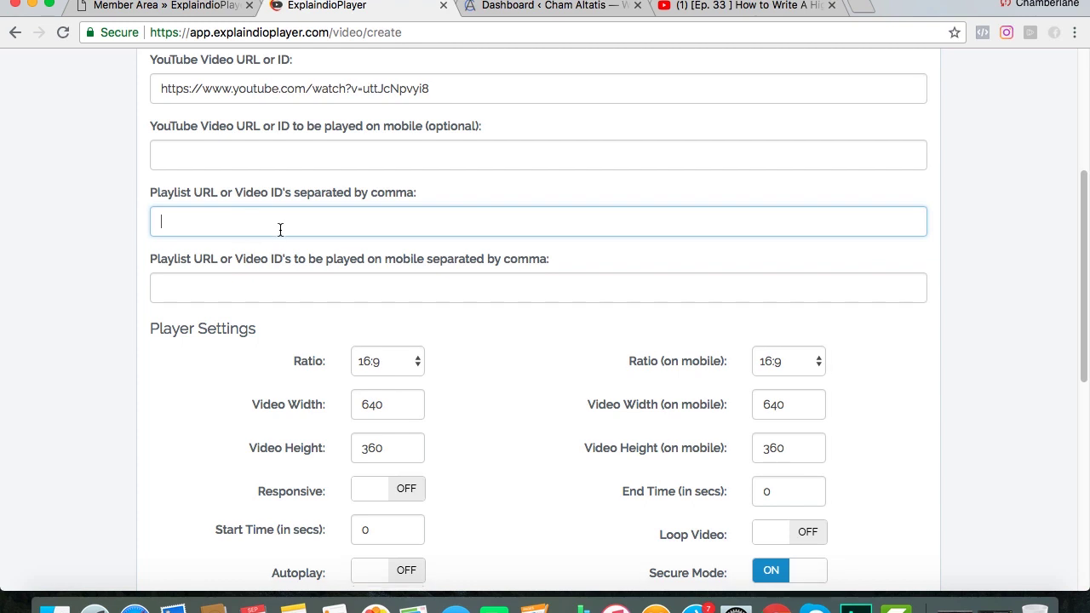
scroll(280, 229, down, 1)
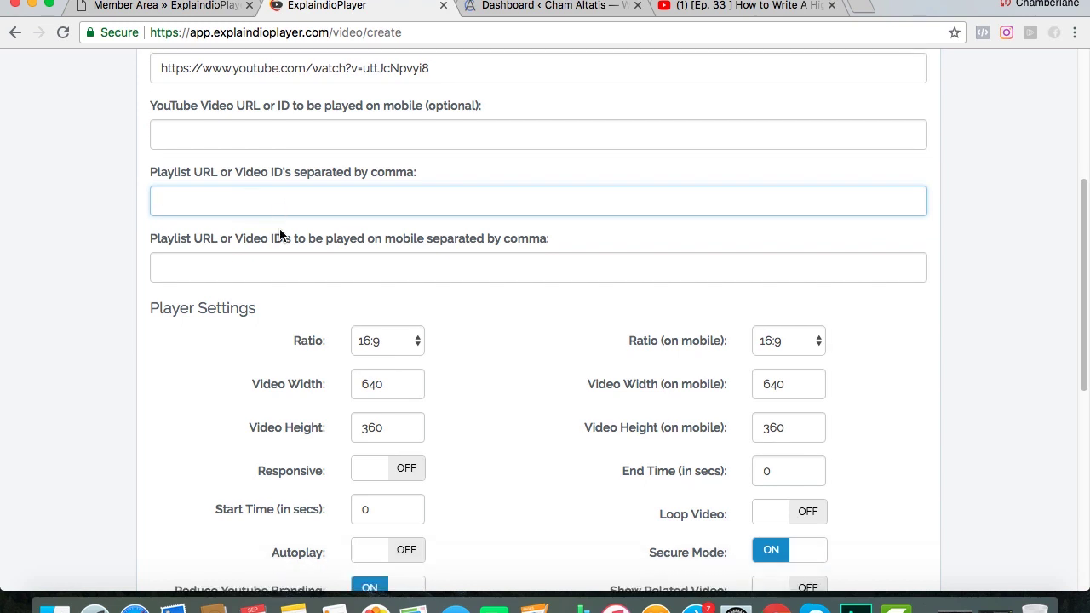
scroll(283, 231, down, 1)
scroll(284, 227, down, 5)
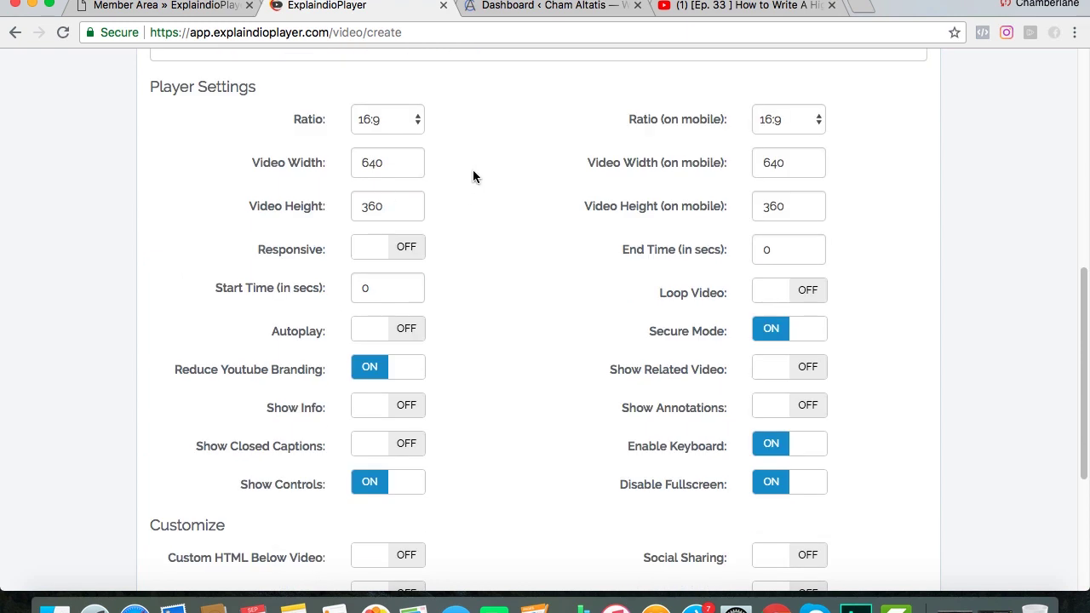
scroll(428, 152, down, 1)
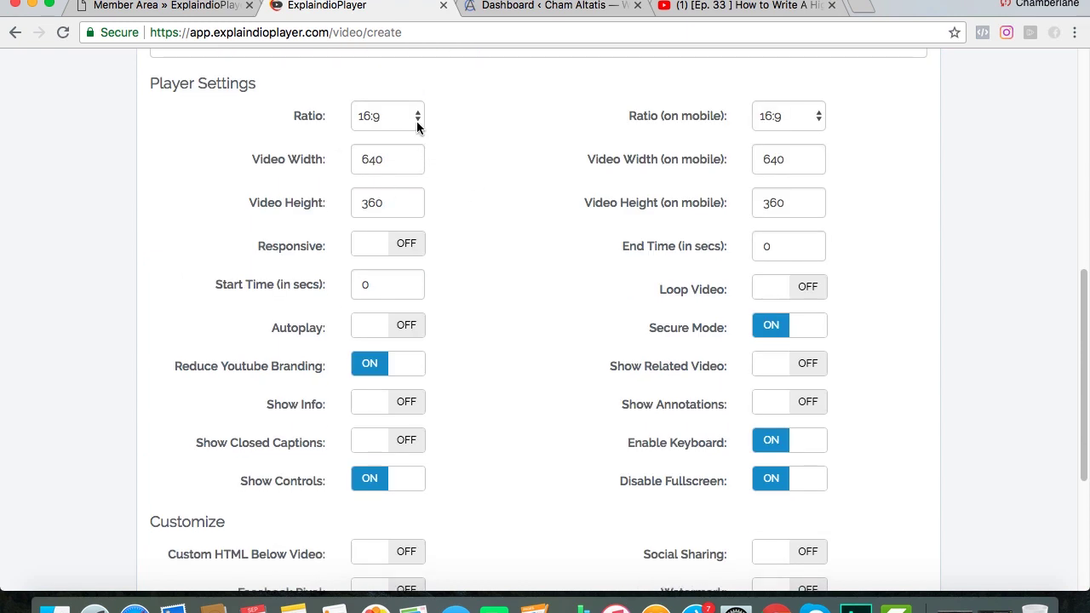
Step: Check which aspect ratio options the player settings offer, without changing the selected one
click(417, 128)
click(479, 130)
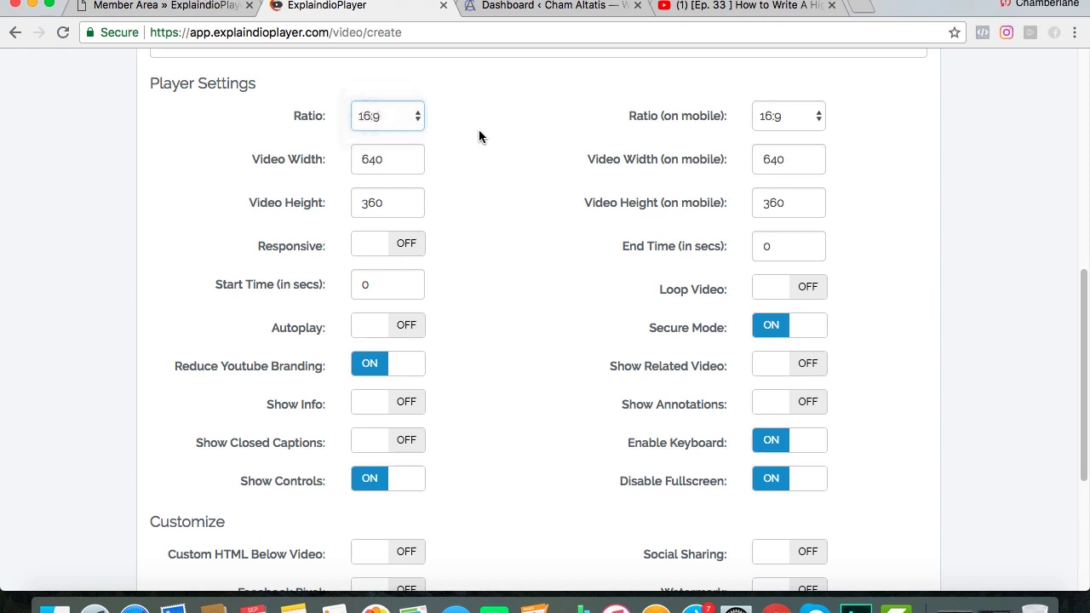
click(413, 120)
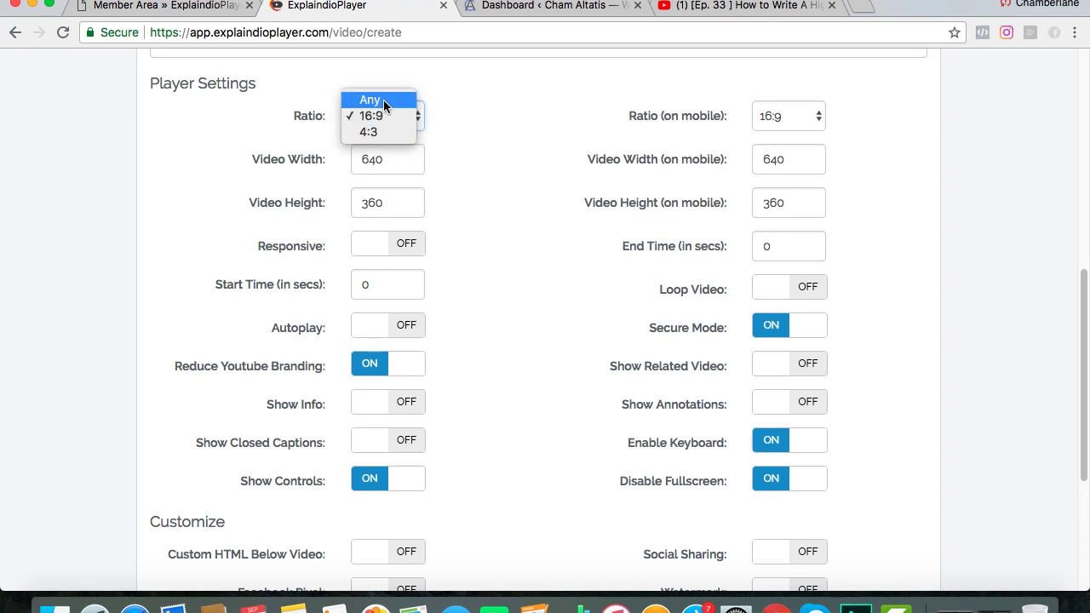
click(483, 118)
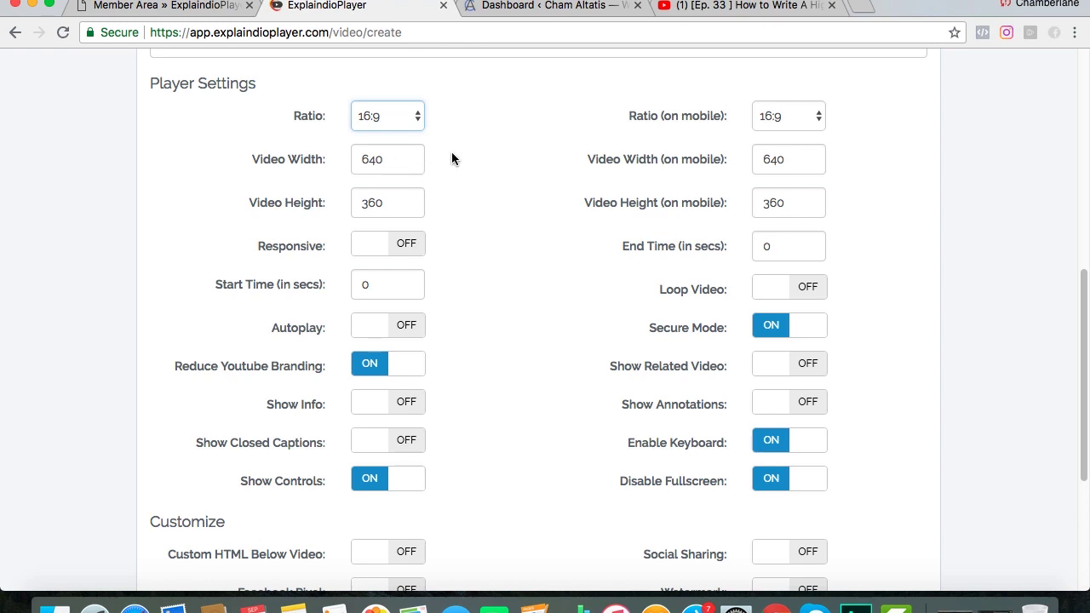
Step: Make the Demo player responsive in the player settings
scroll(452, 151, down, 2)
scroll(450, 160, up, 1)
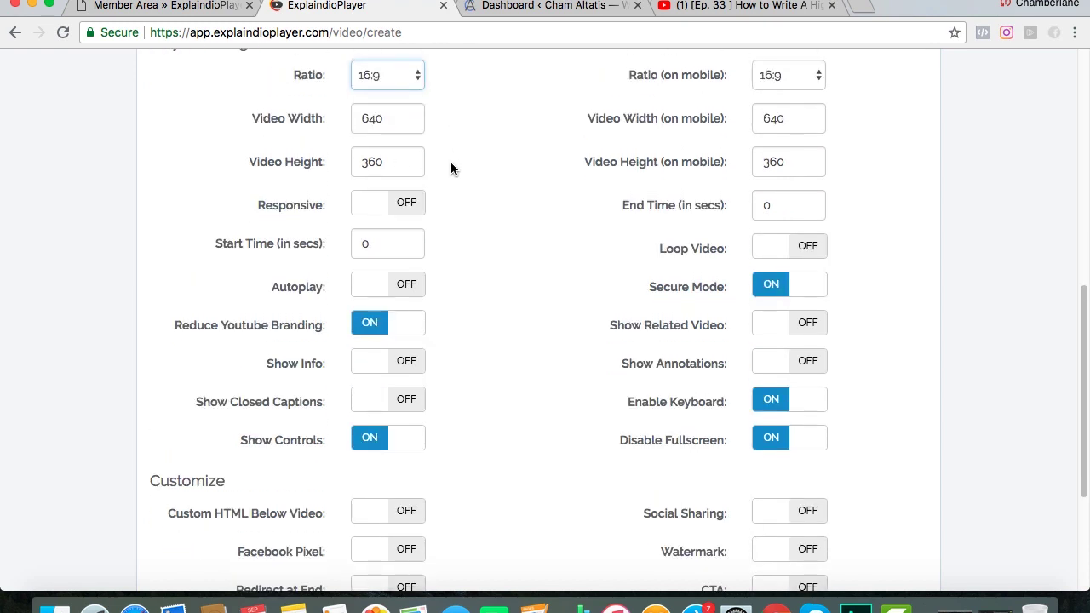
scroll(451, 169, up, 1)
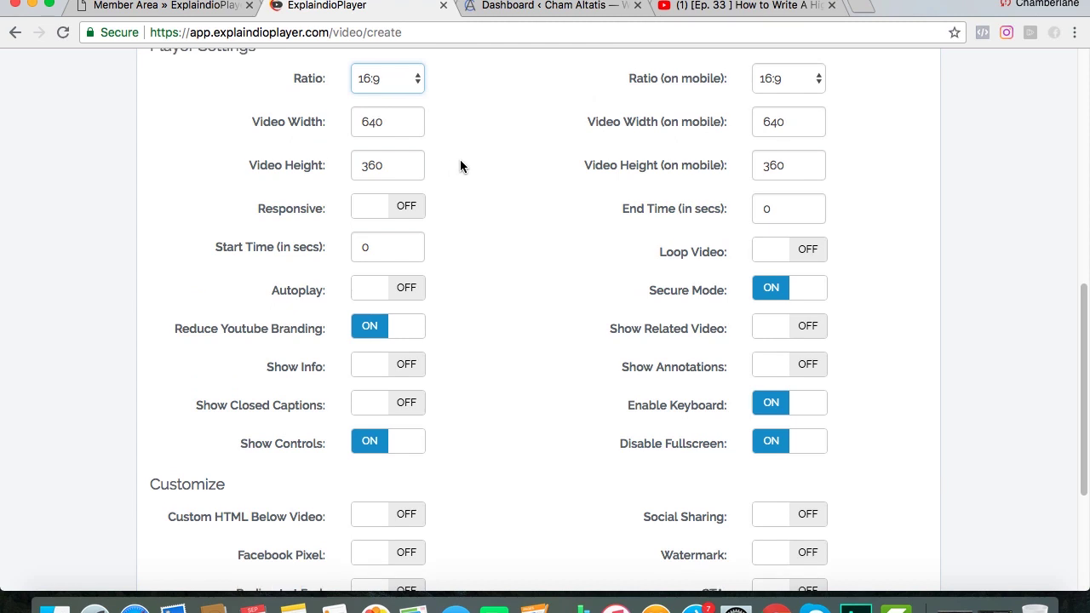
click(370, 210)
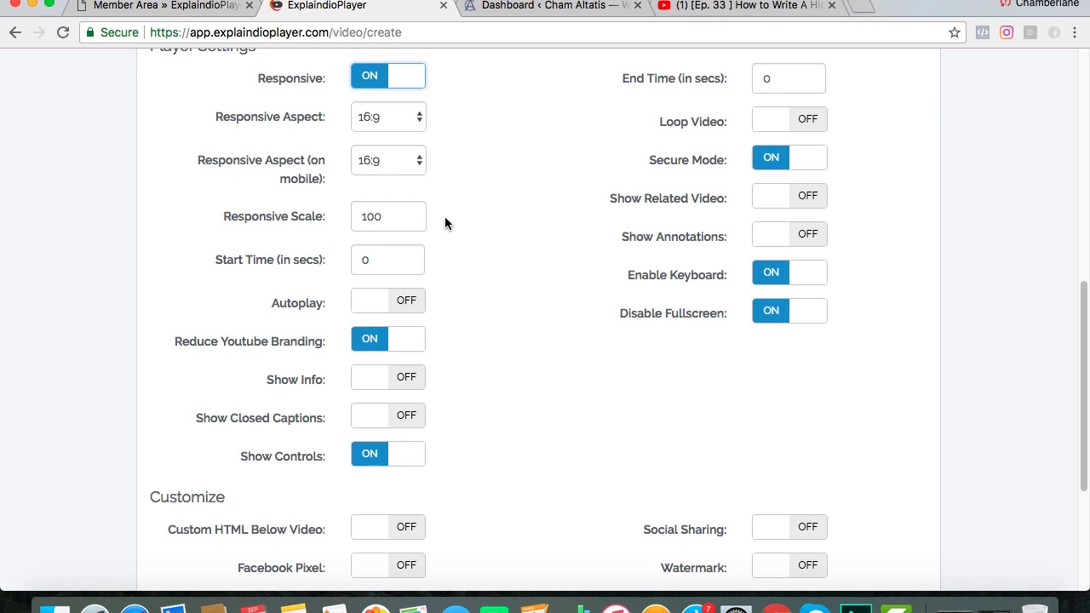
Step: Turn on Autoplay for the Demo player
scroll(391, 188, down, 2)
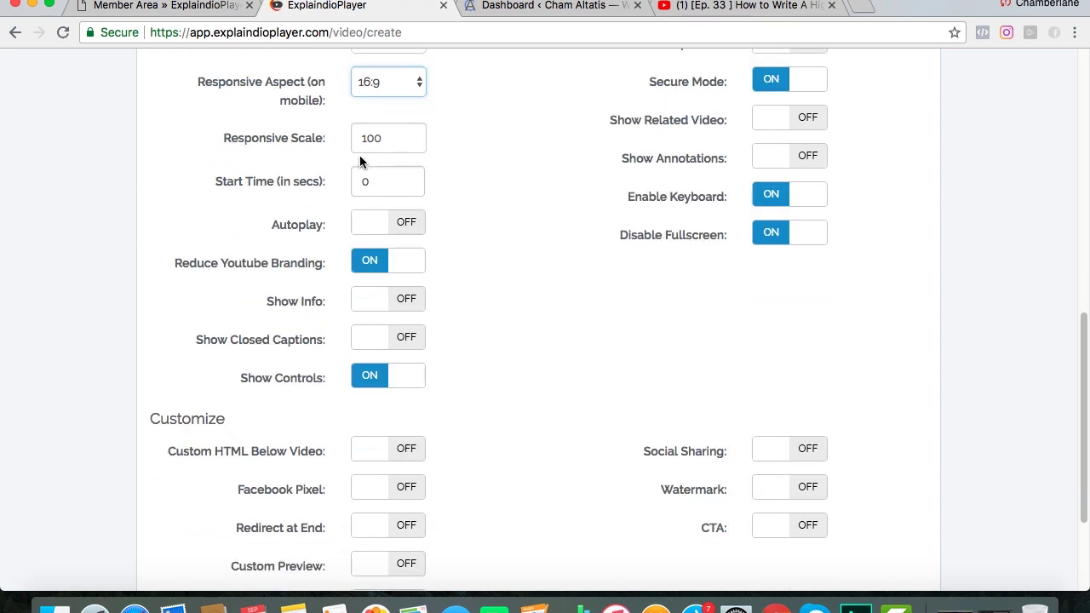
scroll(417, 175, down, 1)
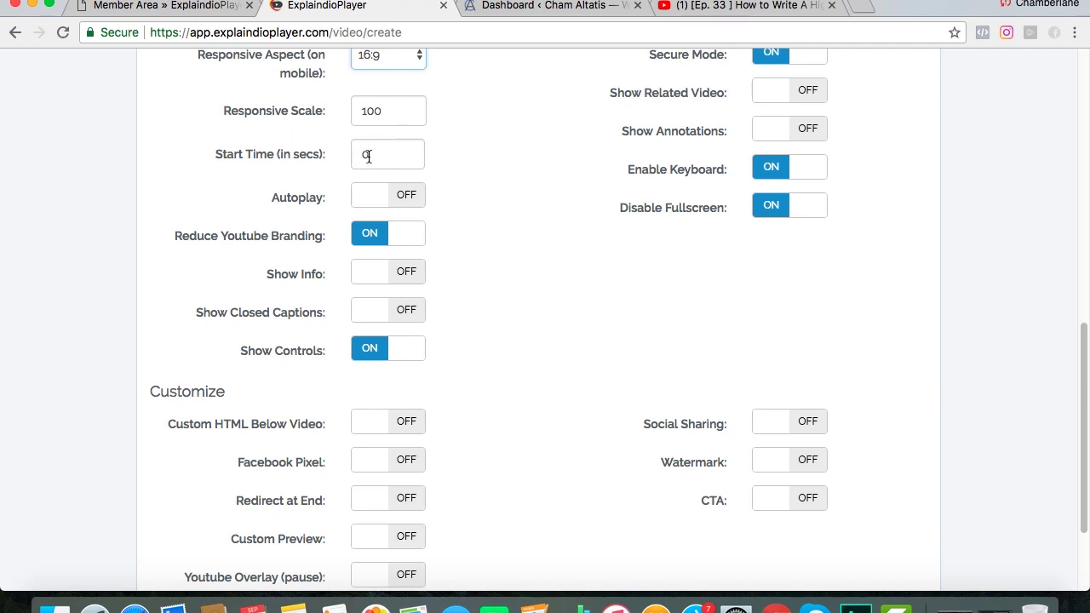
scroll(476, 188, down, 2)
scroll(476, 194, down, 2)
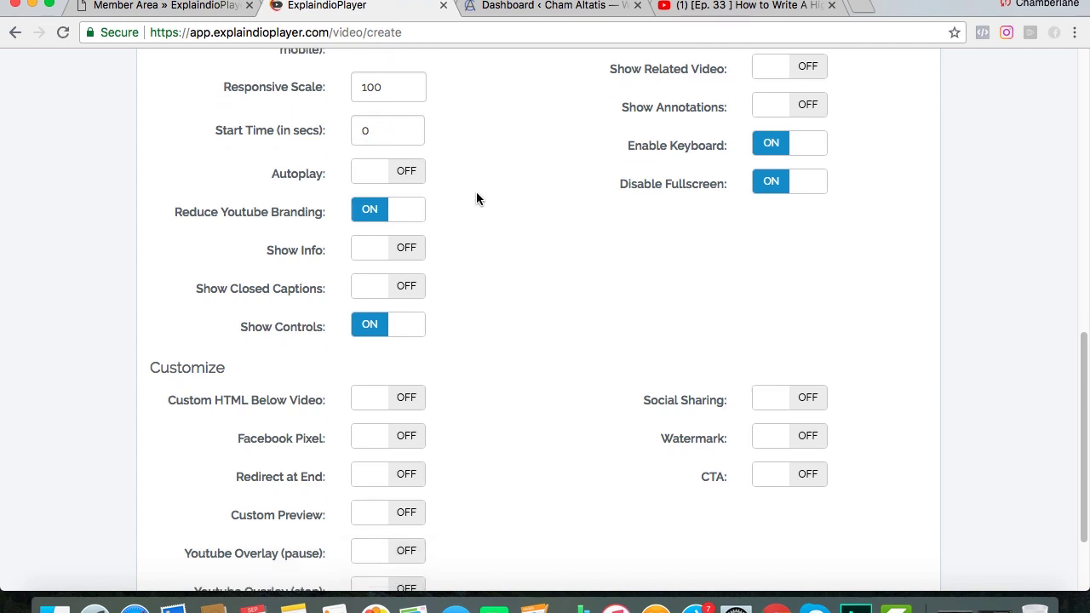
scroll(477, 162, down, 3)
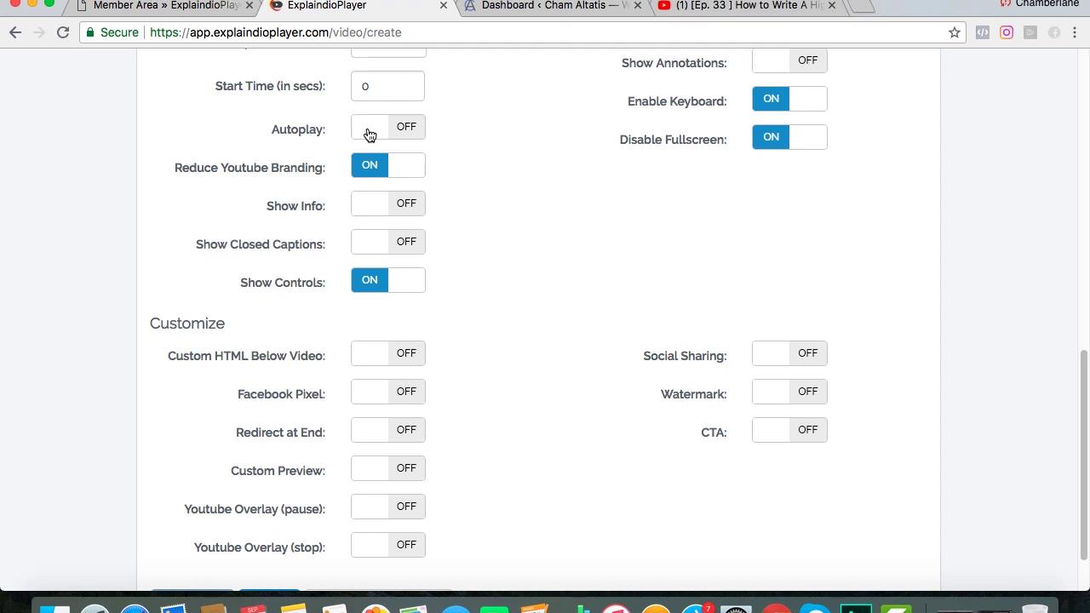
click(375, 135)
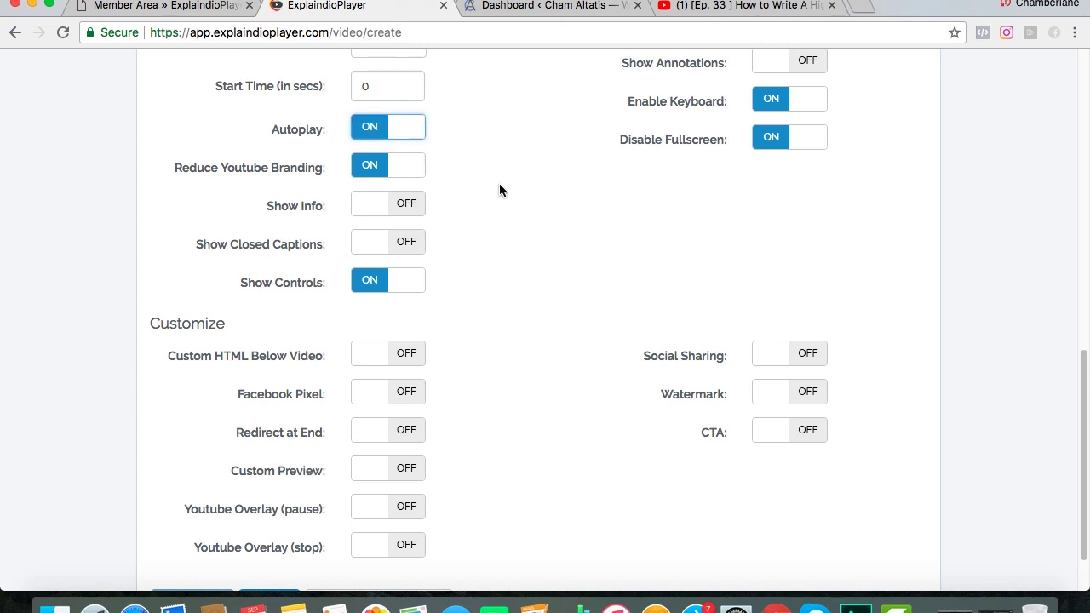
Step: Turn off Show Controls for the Demo player
scroll(505, 184, down, 1)
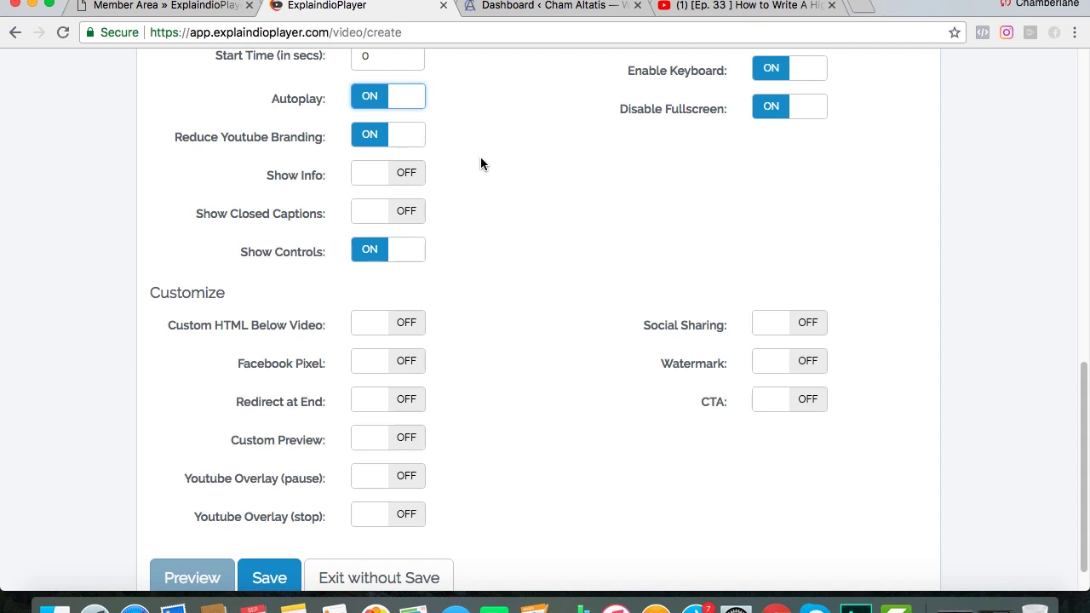
scroll(480, 164, down, 1)
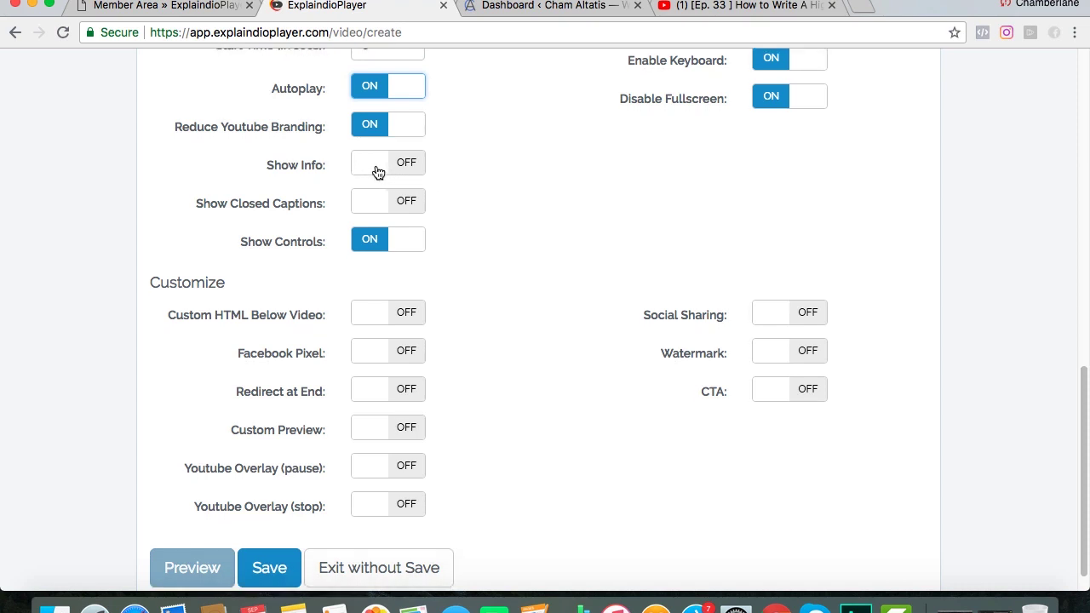
scroll(468, 196, down, 1)
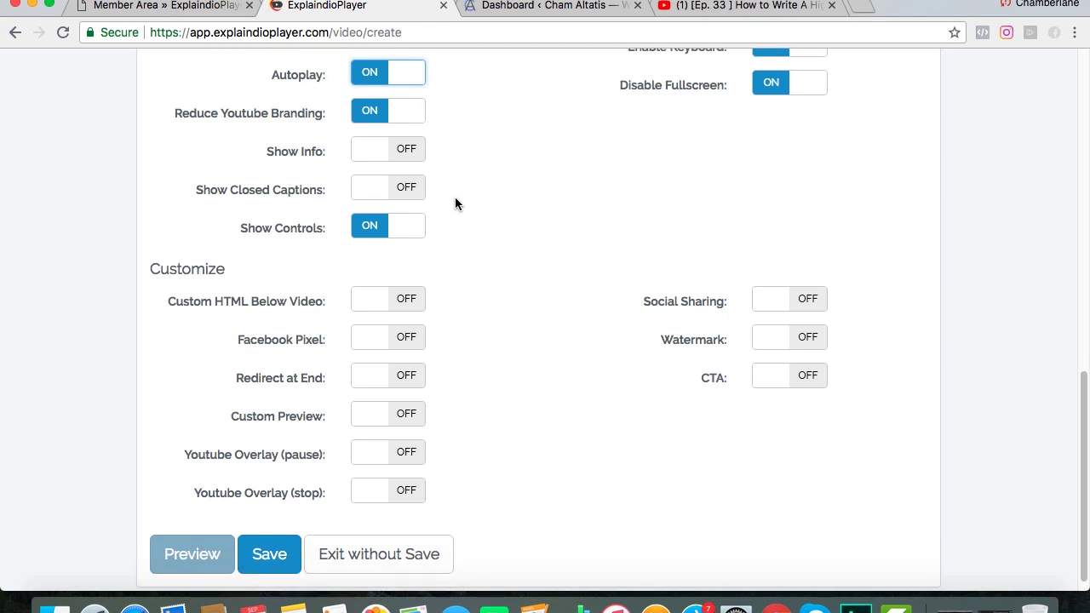
scroll(443, 198, down, 1)
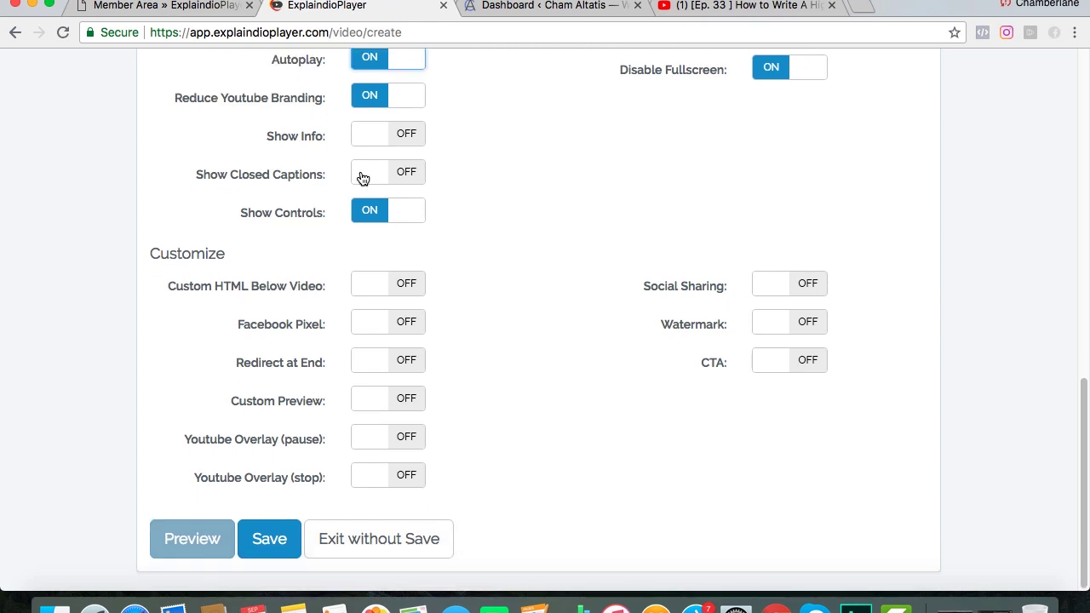
click(408, 220)
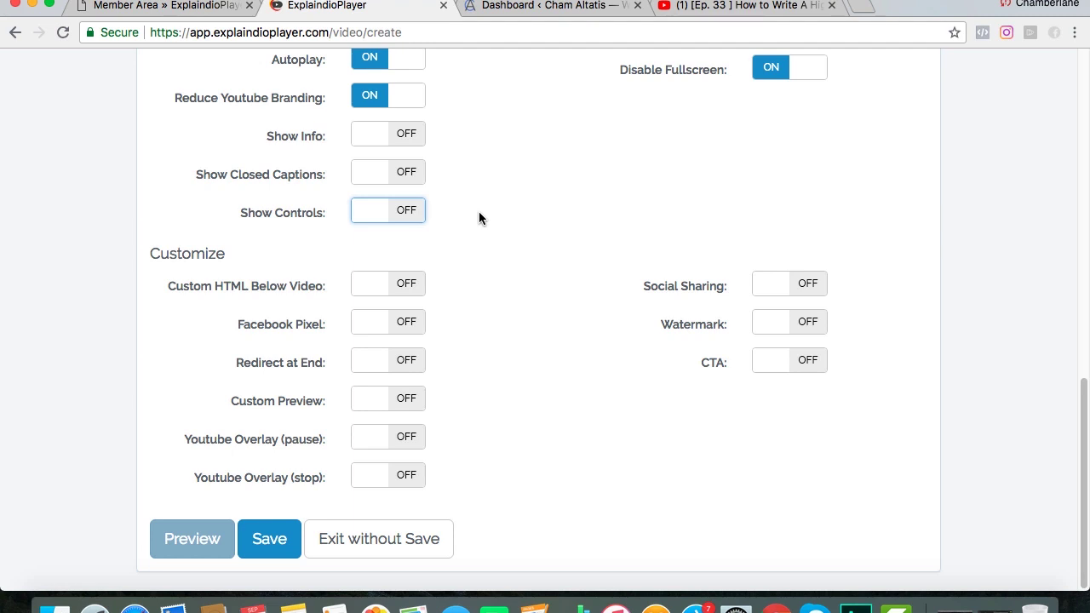
click(361, 214)
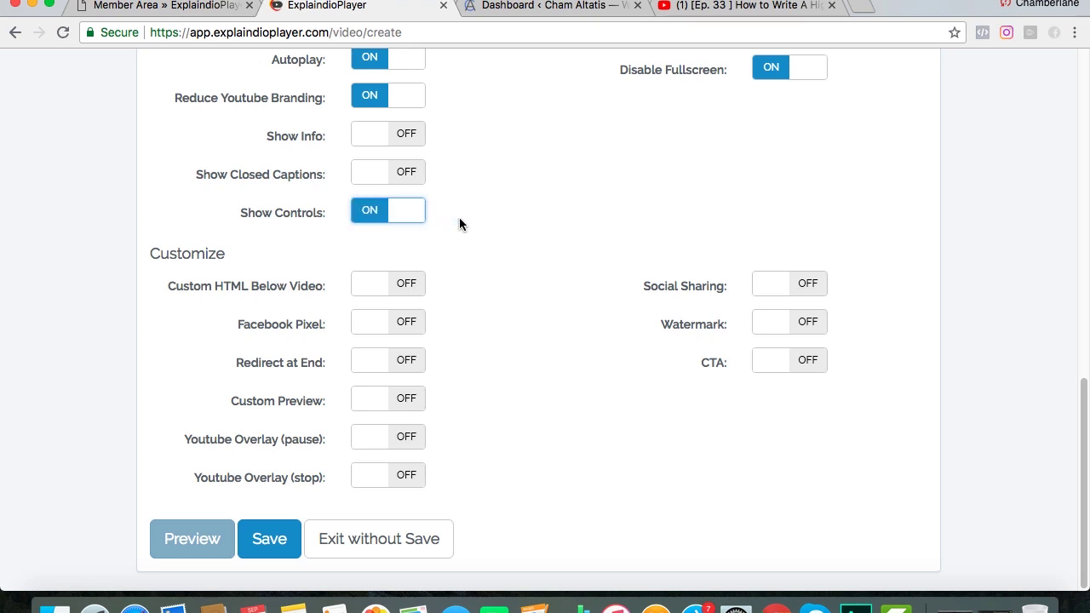
click(402, 223)
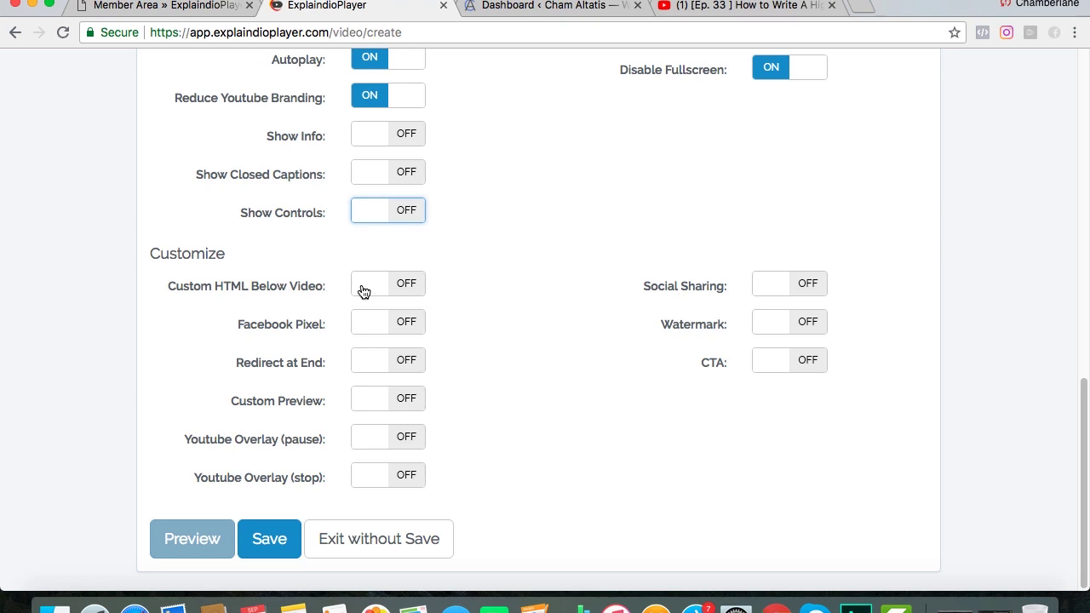
Step: Turn on Redirect at End for the Demo player and go to its empty Redirect Url field
click(376, 368)
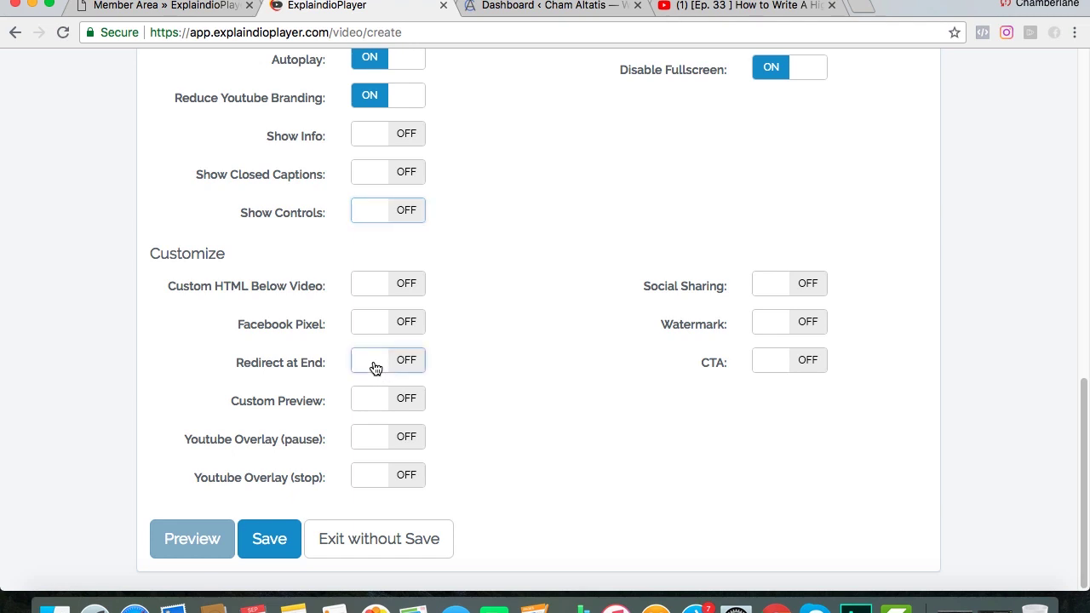
click(391, 399)
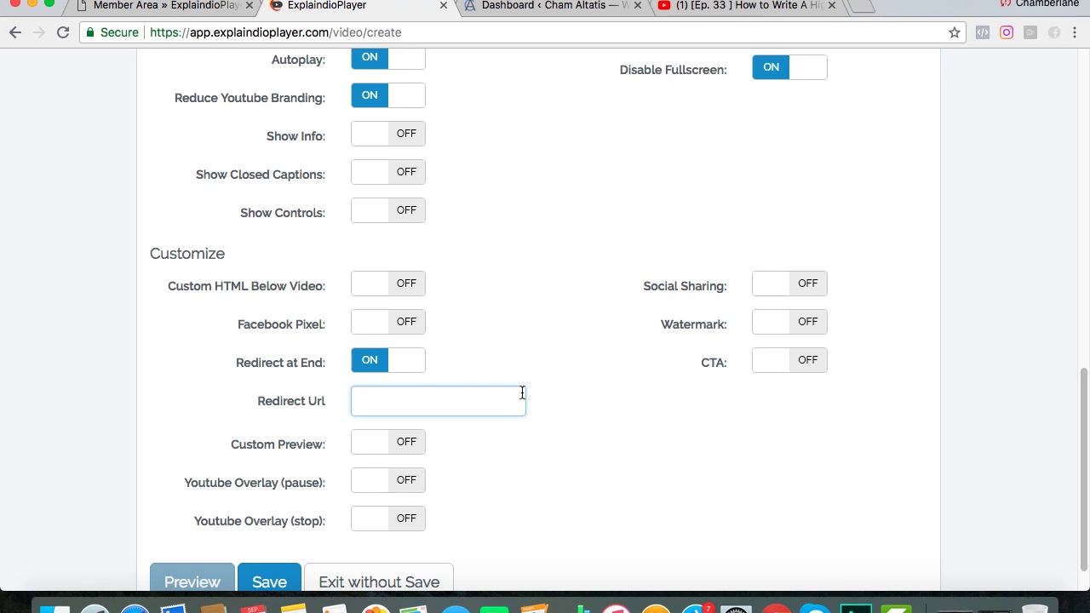
scroll(522, 393, down, 2)
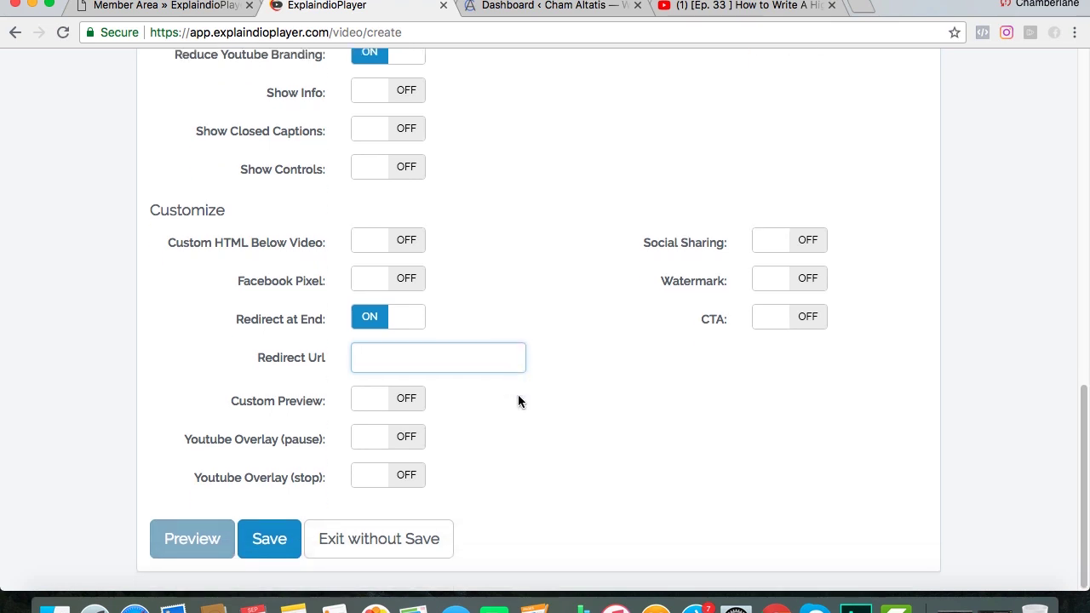
Step: Check which extra fields Custom Preview and the pause and stop Youtube Overlay options offer, leaving all three off
click(373, 405)
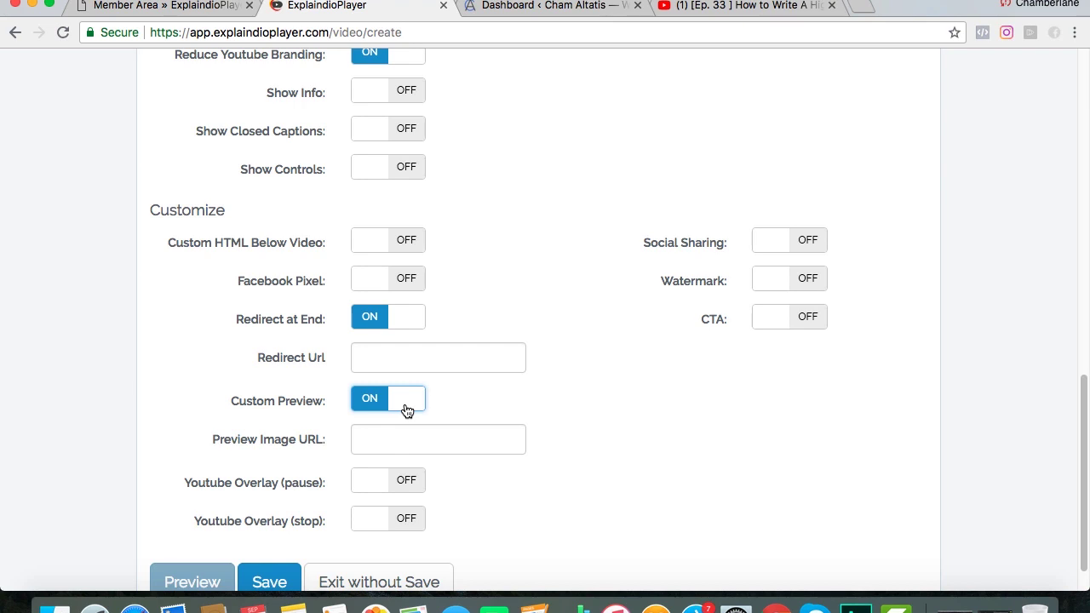
click(406, 408)
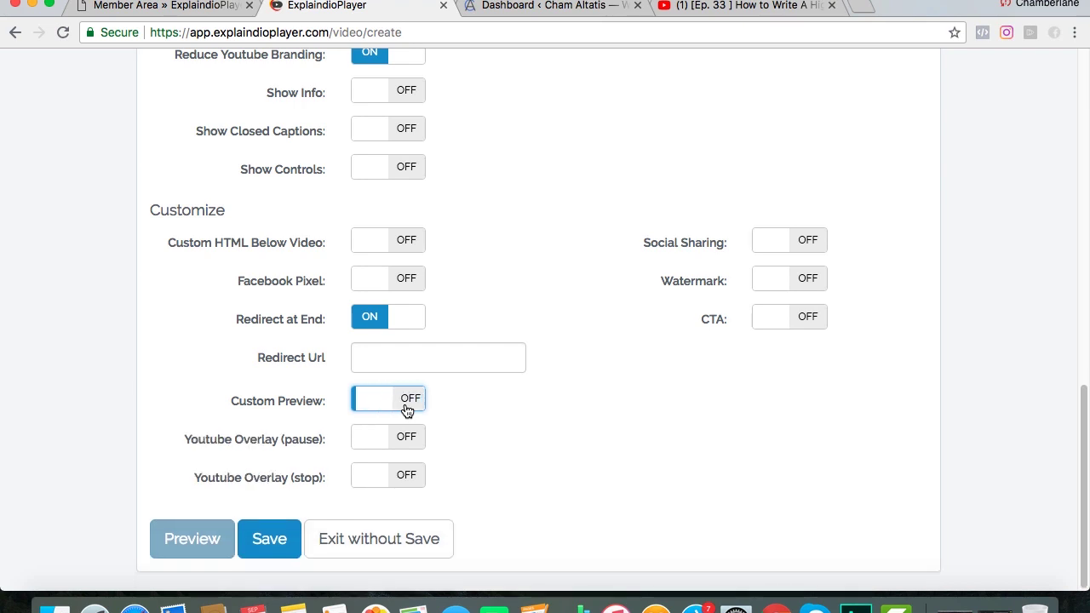
click(371, 445)
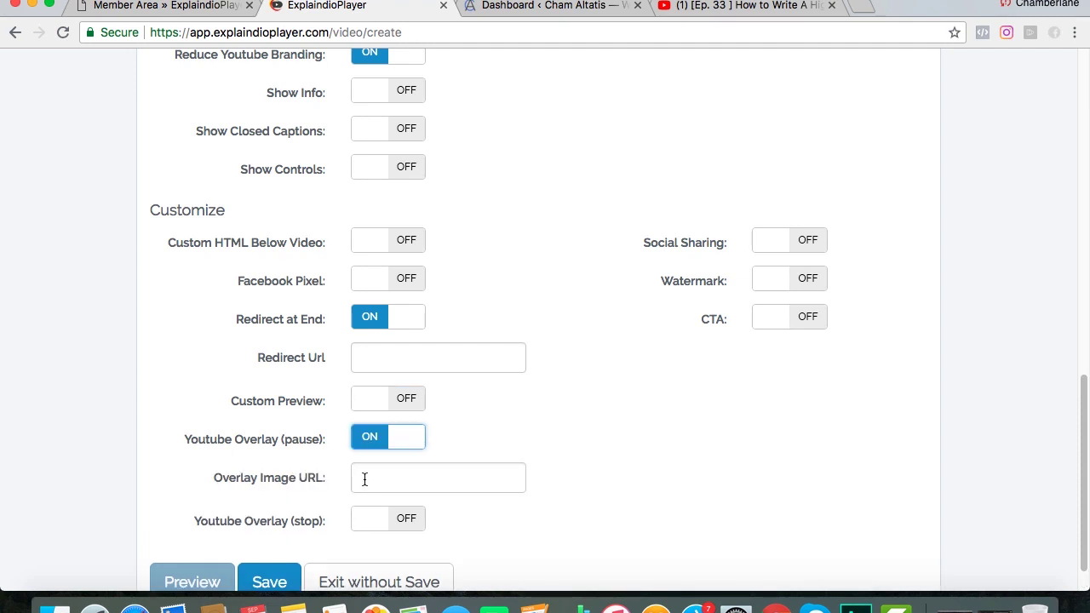
scroll(364, 479, down, 1)
click(406, 408)
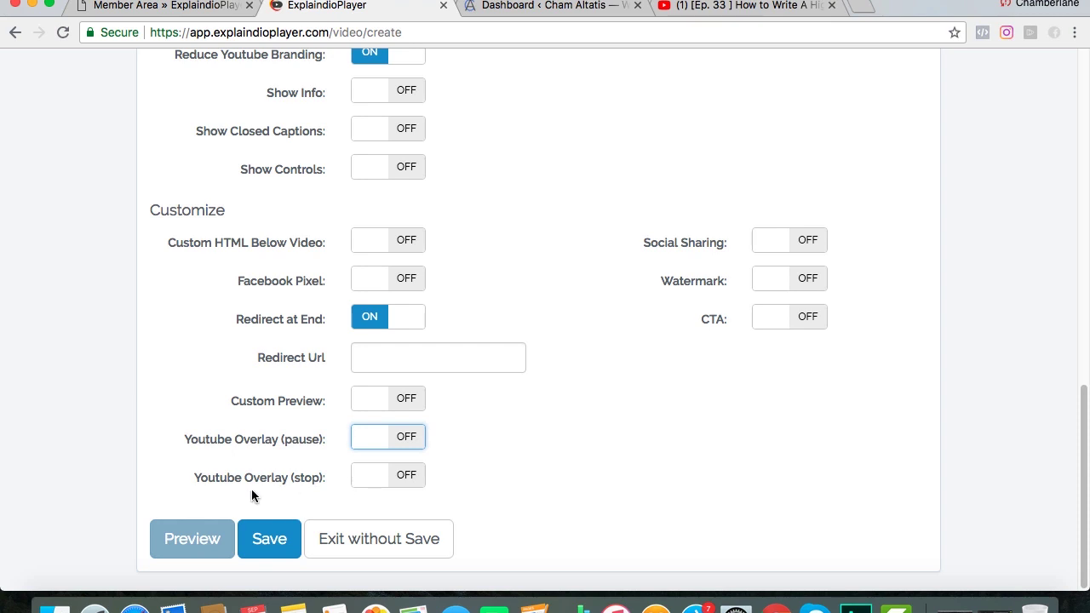
drag(367, 482, 402, 476)
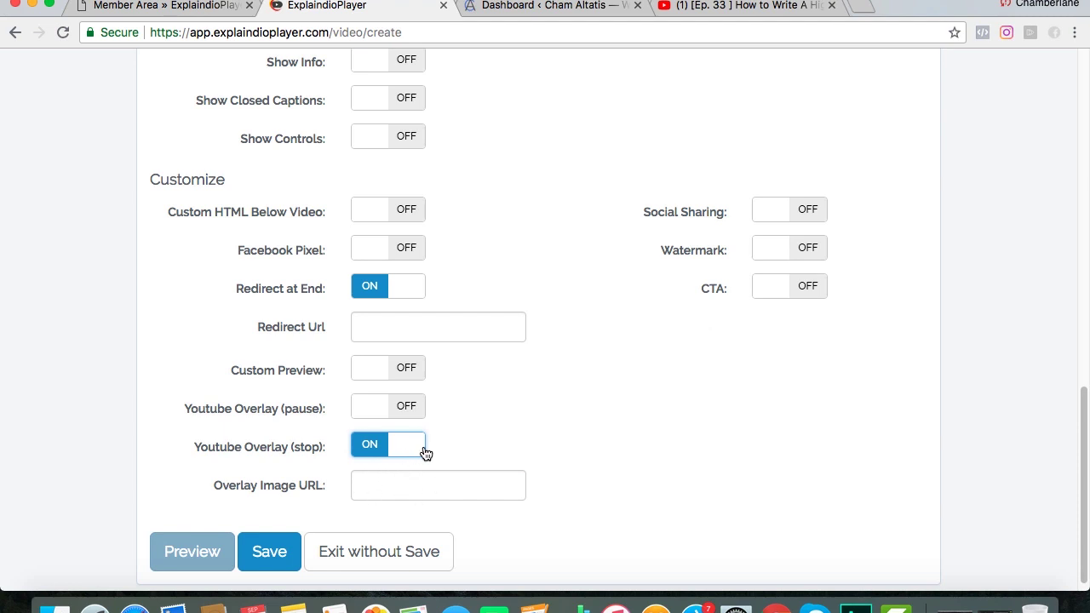
click(412, 454)
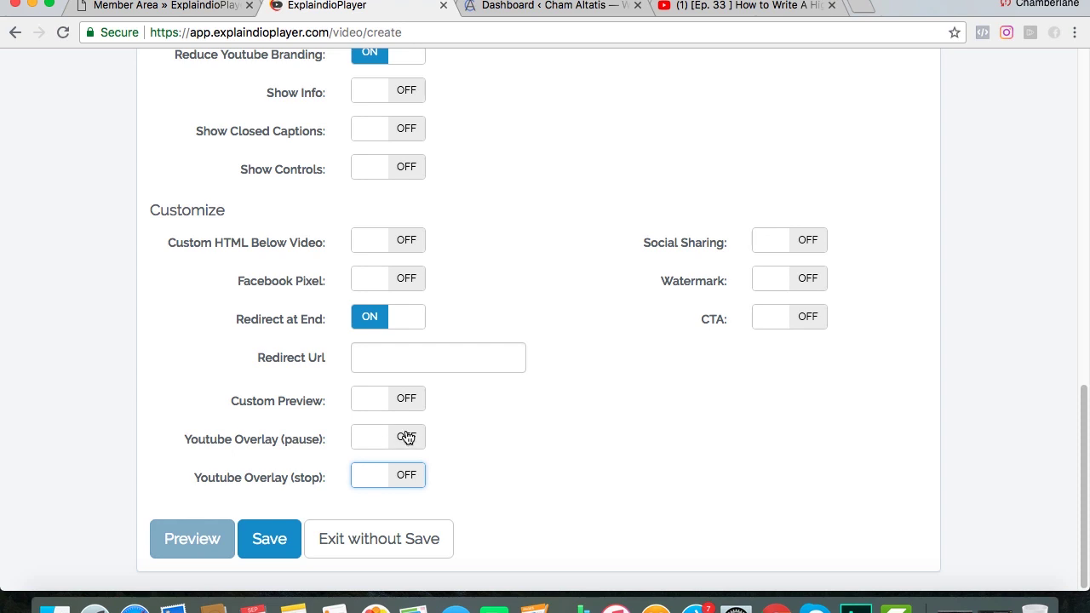
Step: Examine the player settings from Secure Mode to Disable Fullscreen, trying the Secure Mode switch but leaving it on
scroll(408, 436, up, 10)
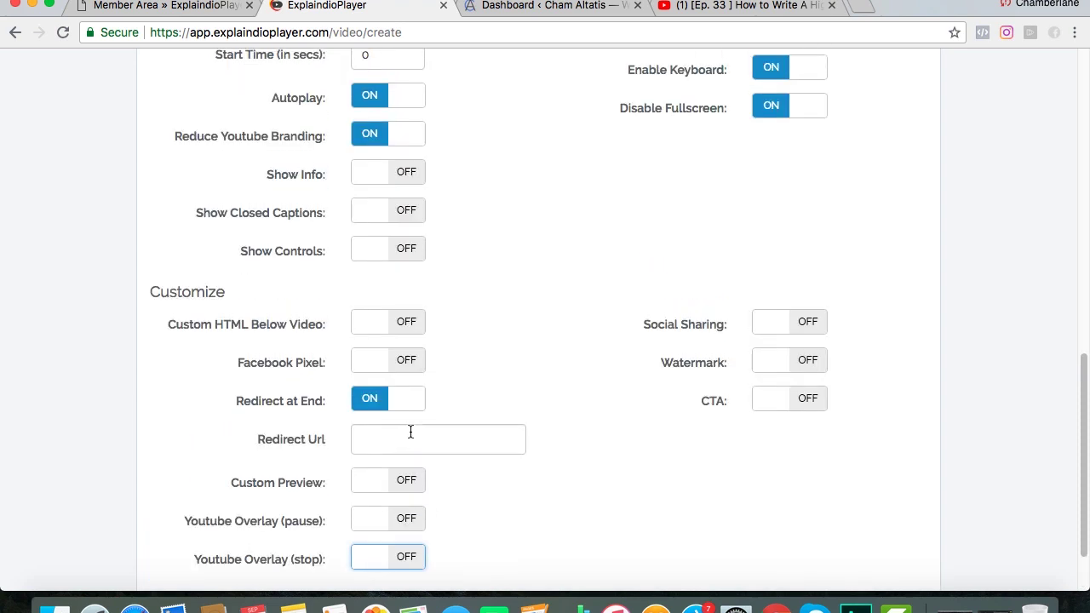
scroll(410, 429, down, 5)
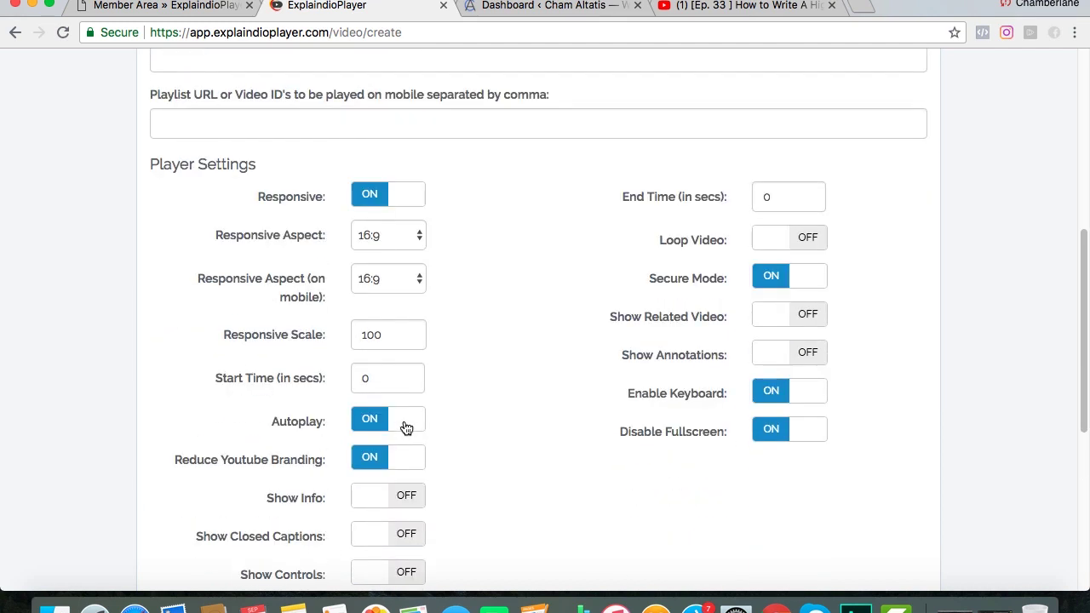
scroll(560, 368, down, 3)
scroll(619, 343, up, 1)
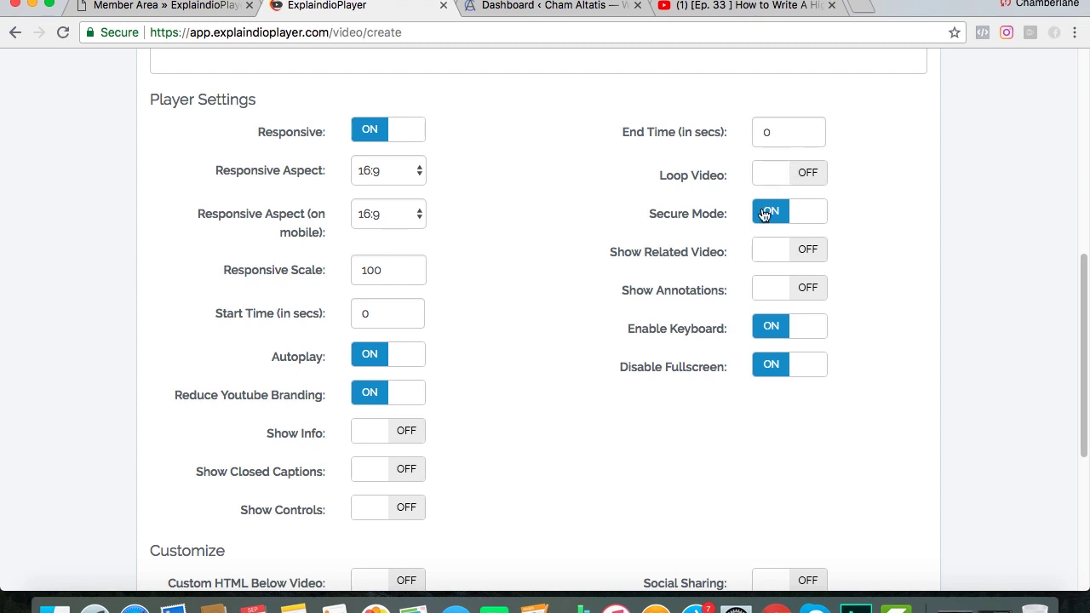
click(809, 219)
click(798, 219)
scroll(963, 271, down, 3)
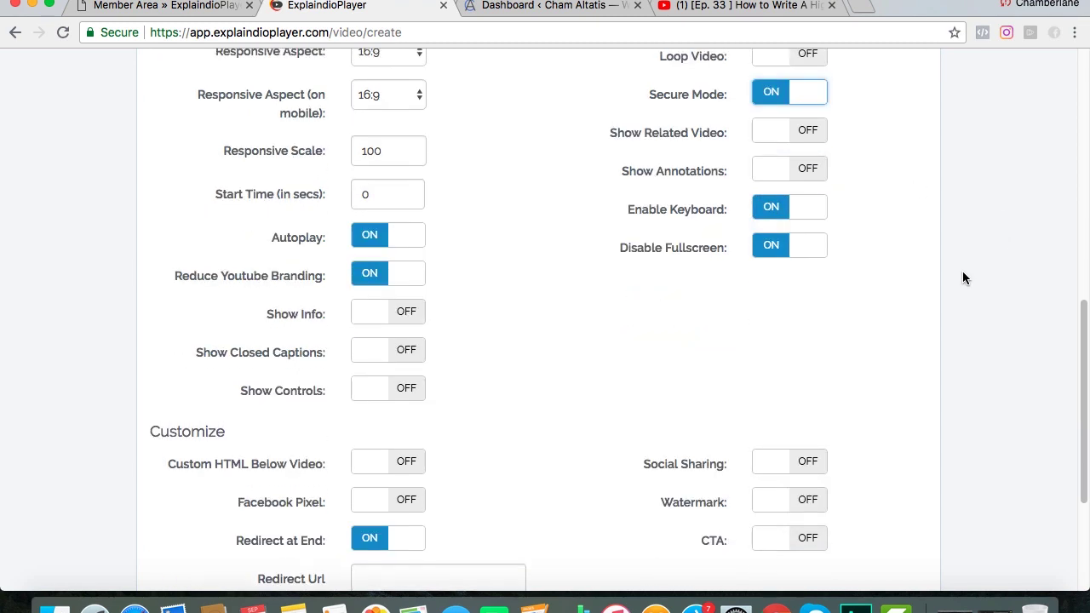
scroll(894, 247, up, 1)
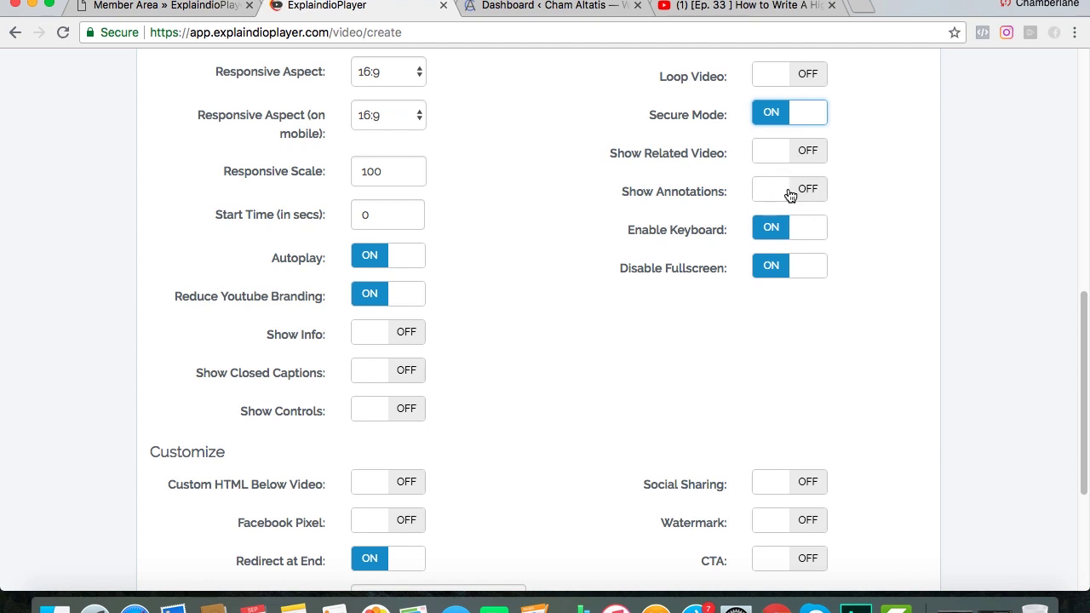
scroll(831, 246, down, 1)
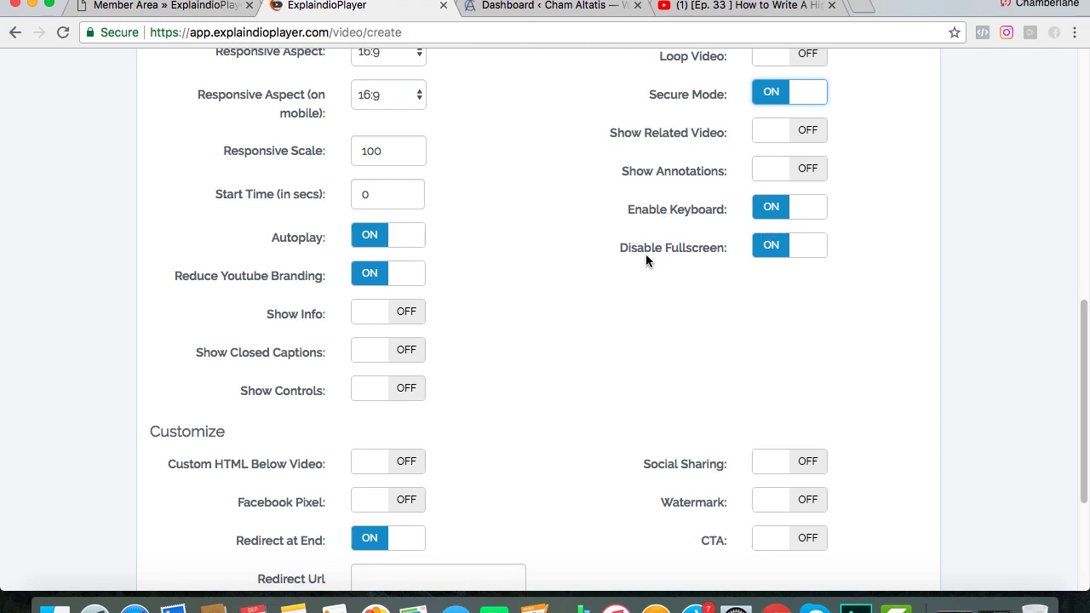
scroll(766, 271, down, 1)
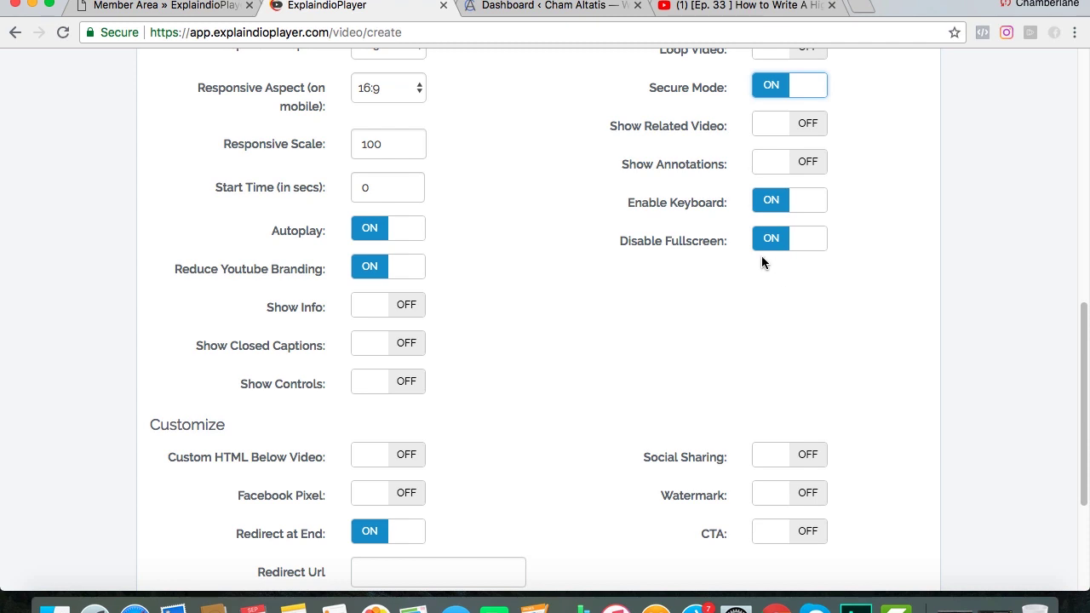
scroll(865, 298, down, 5)
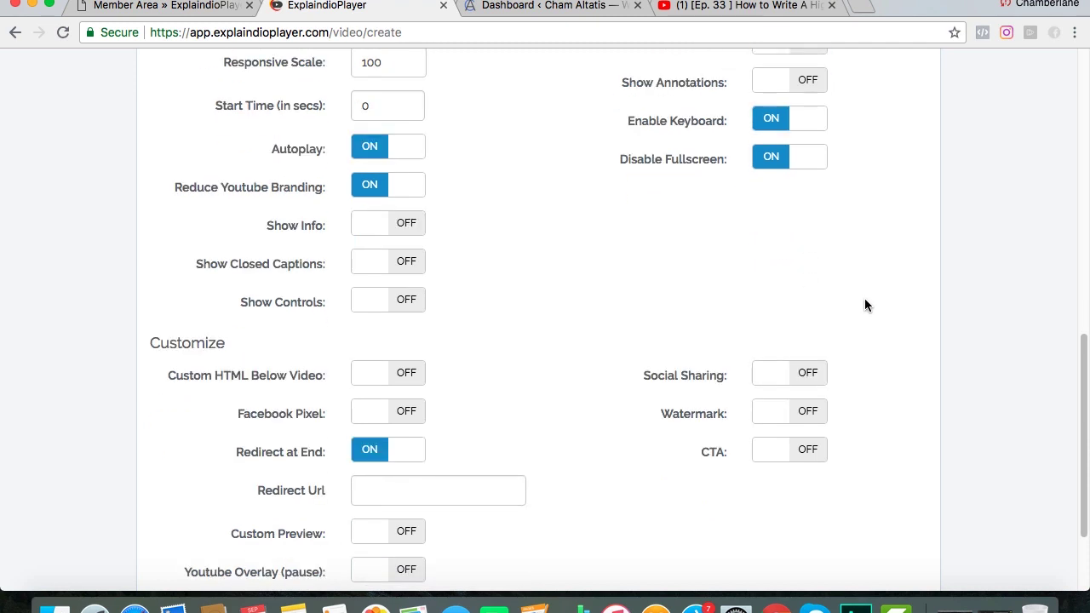
scroll(875, 299, down, 1)
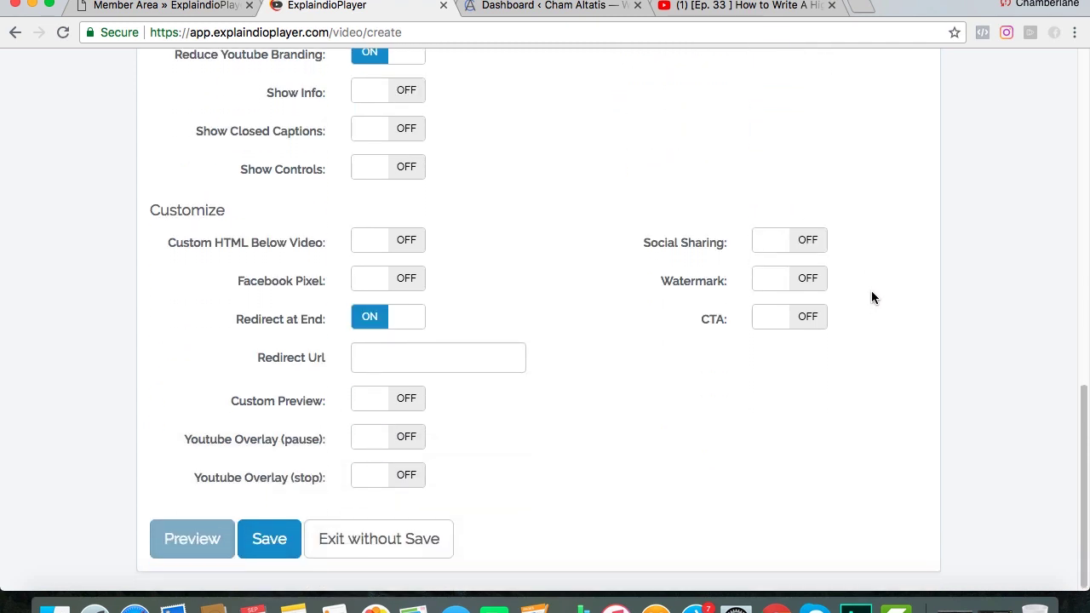
Step: Check which networks and fields Social Sharing offers for the Demo player, leaving the option off
click(767, 247)
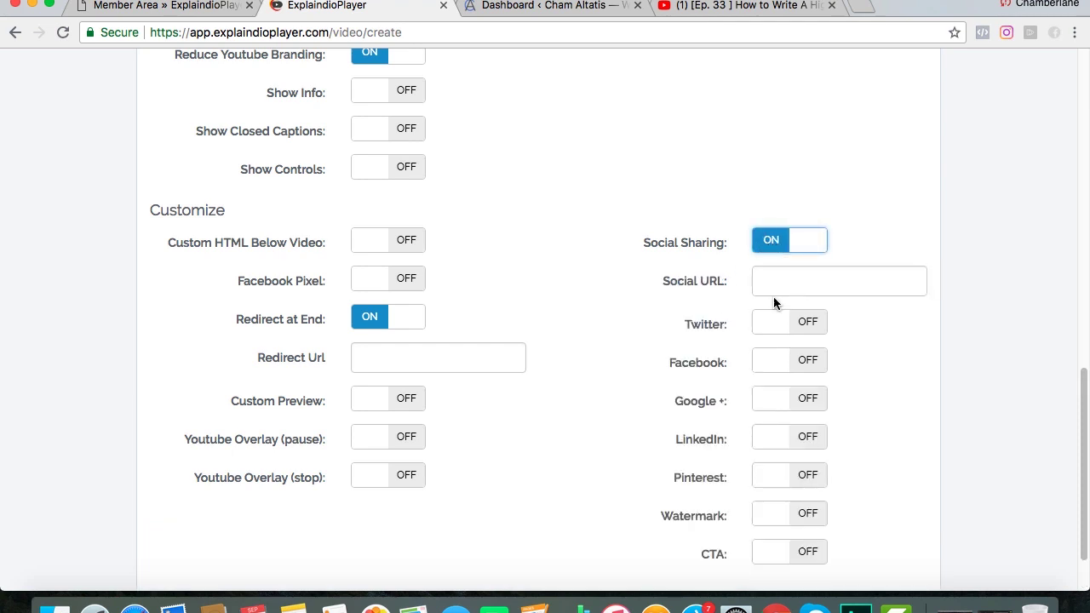
scroll(832, 319, down, 1)
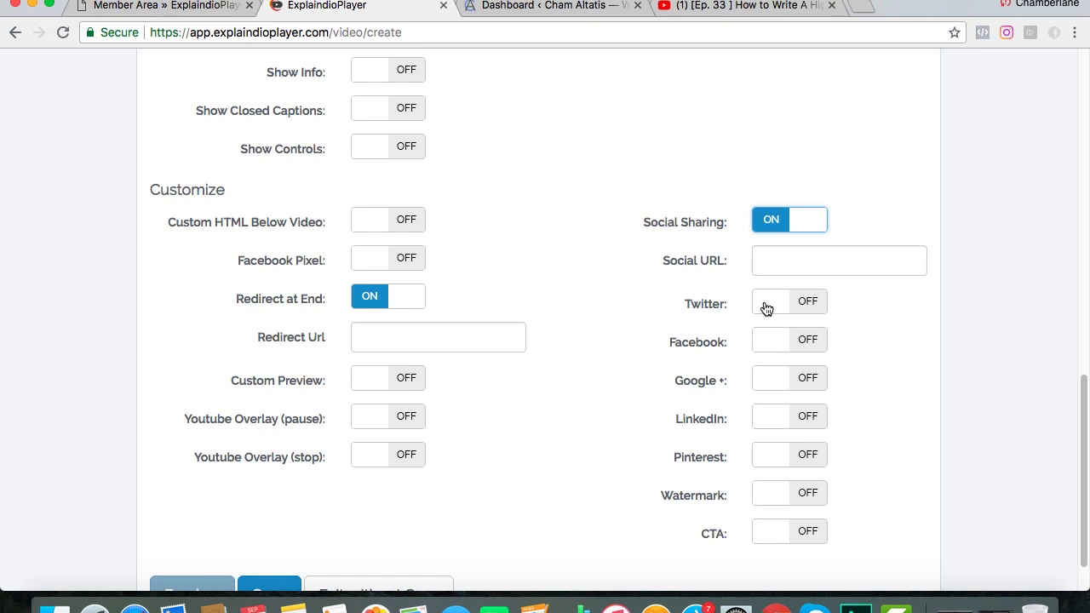
scroll(784, 328, down, 3)
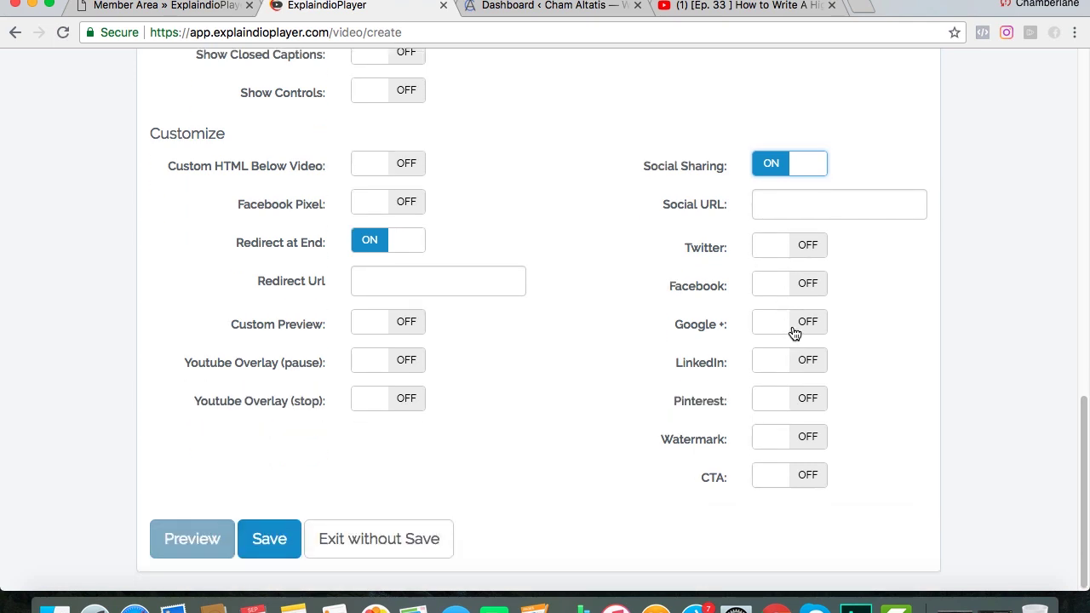
scroll(792, 328, up, 1)
click(792, 192)
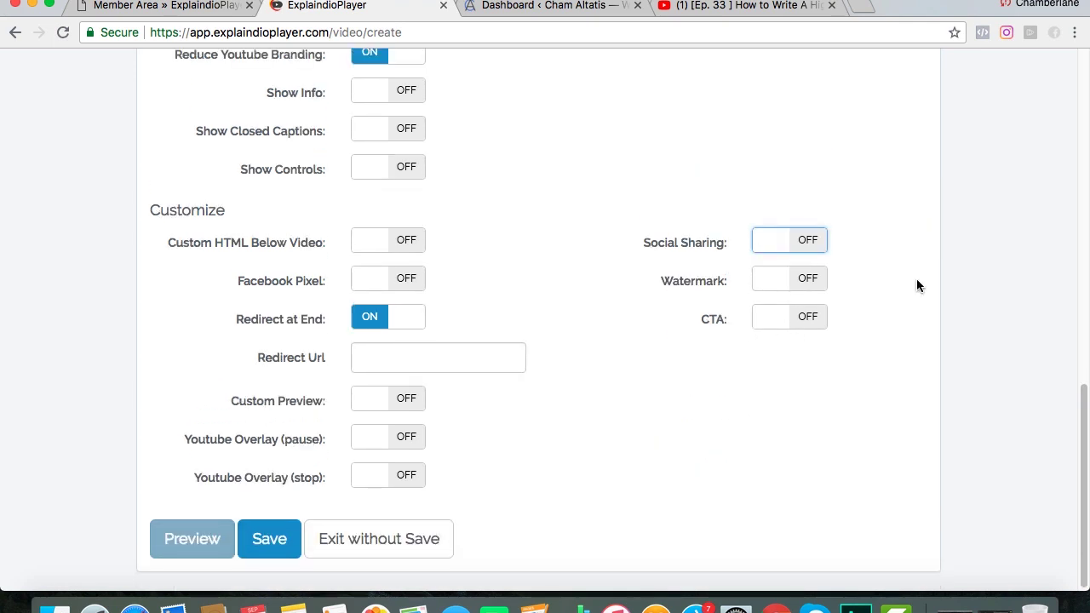
Step: Check which image, link, position and opacity settings the Watermark option offers, leaving the option off
click(769, 283)
scroll(770, 281, down, 1)
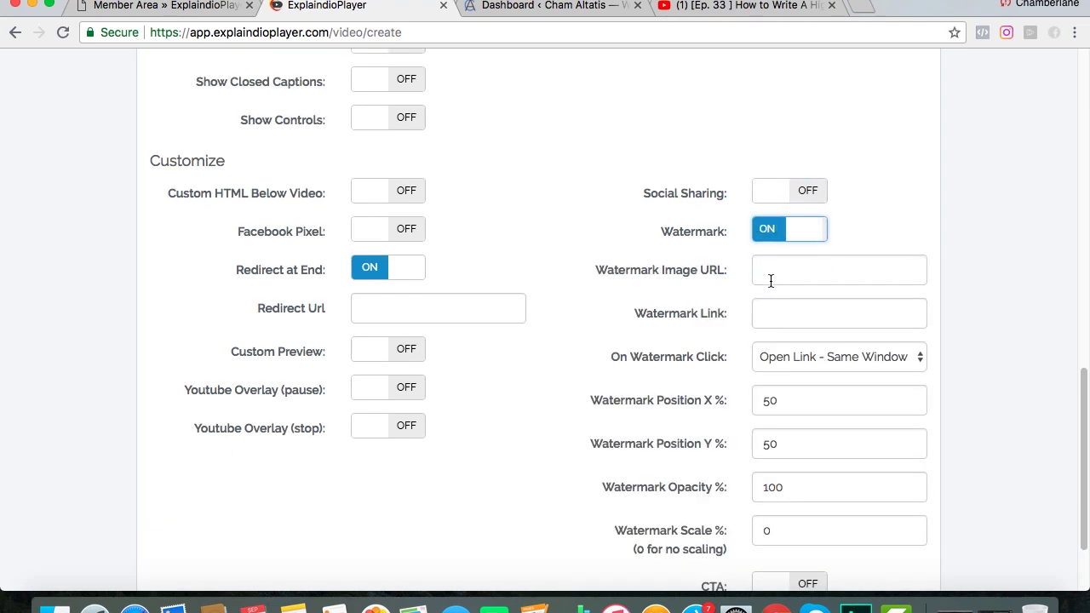
click(759, 274)
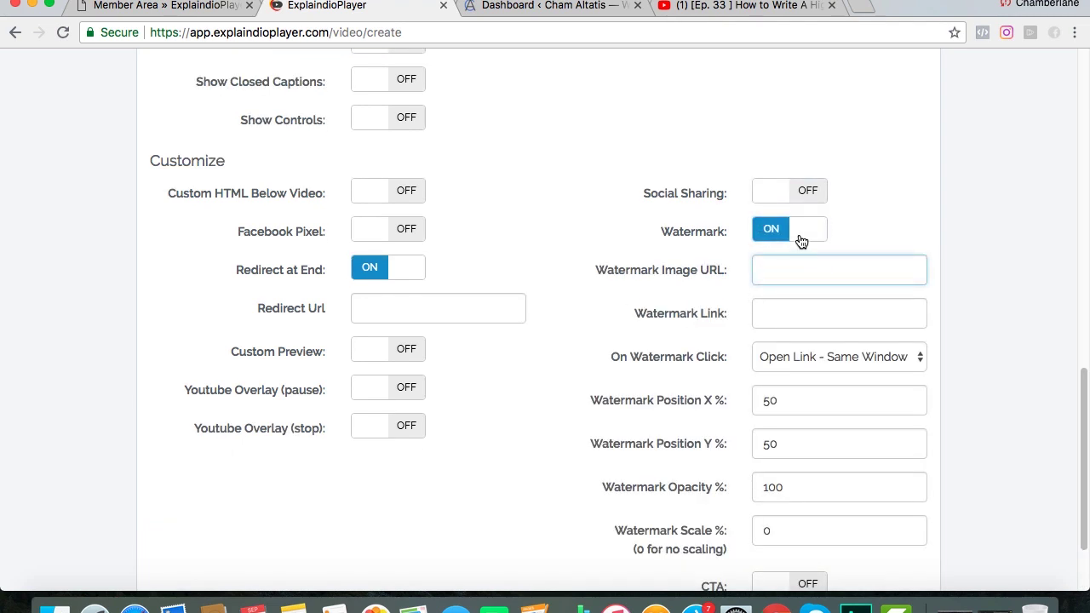
click(808, 236)
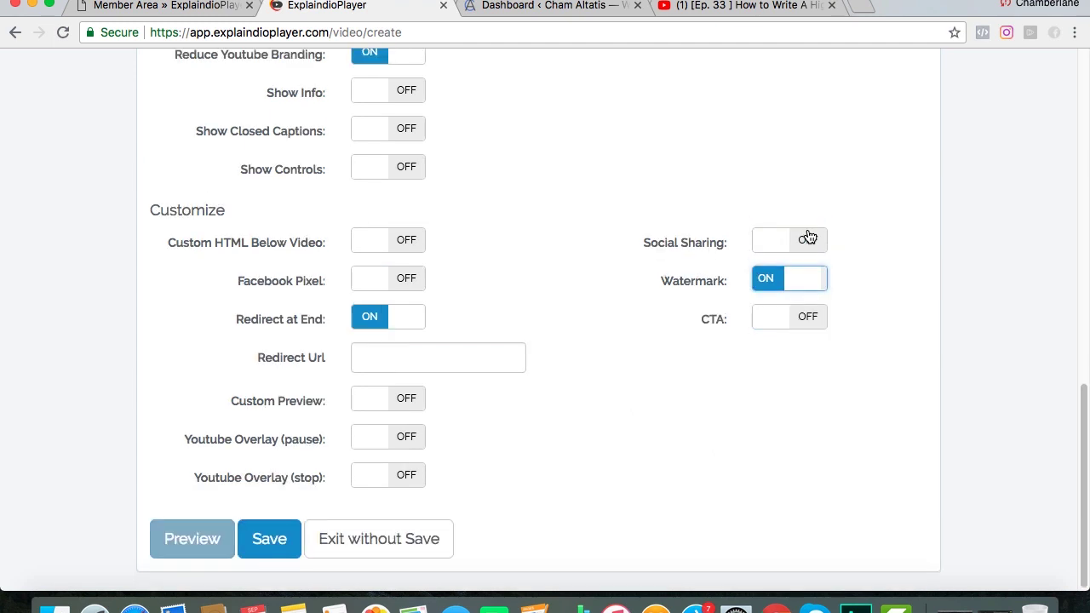
Step: Check which image, link, position and timing settings the CTA option offers, leaving the option off
click(773, 317)
scroll(910, 329, down, 2)
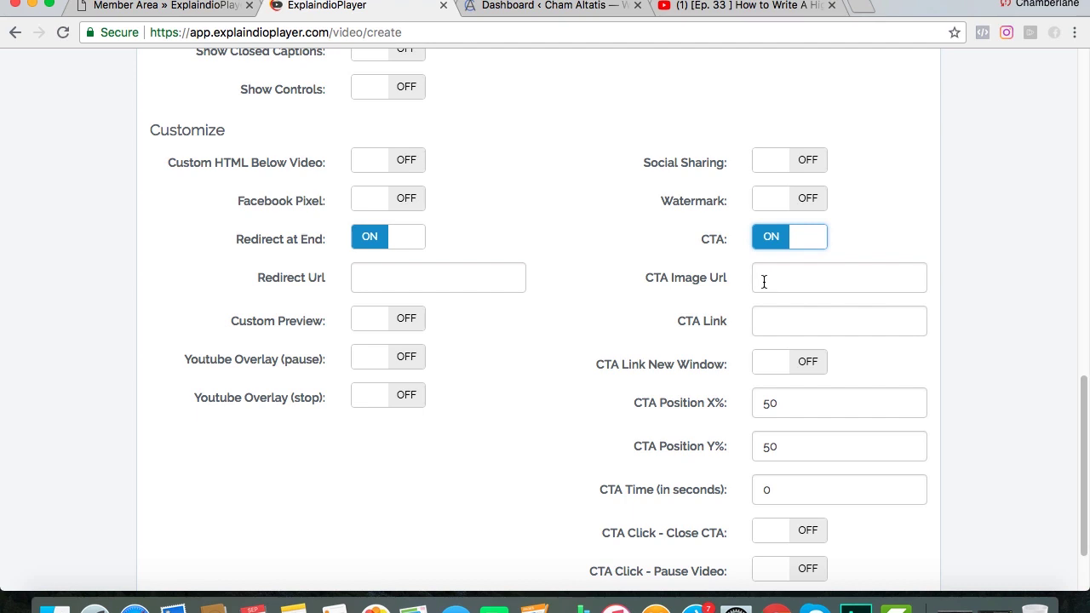
click(762, 324)
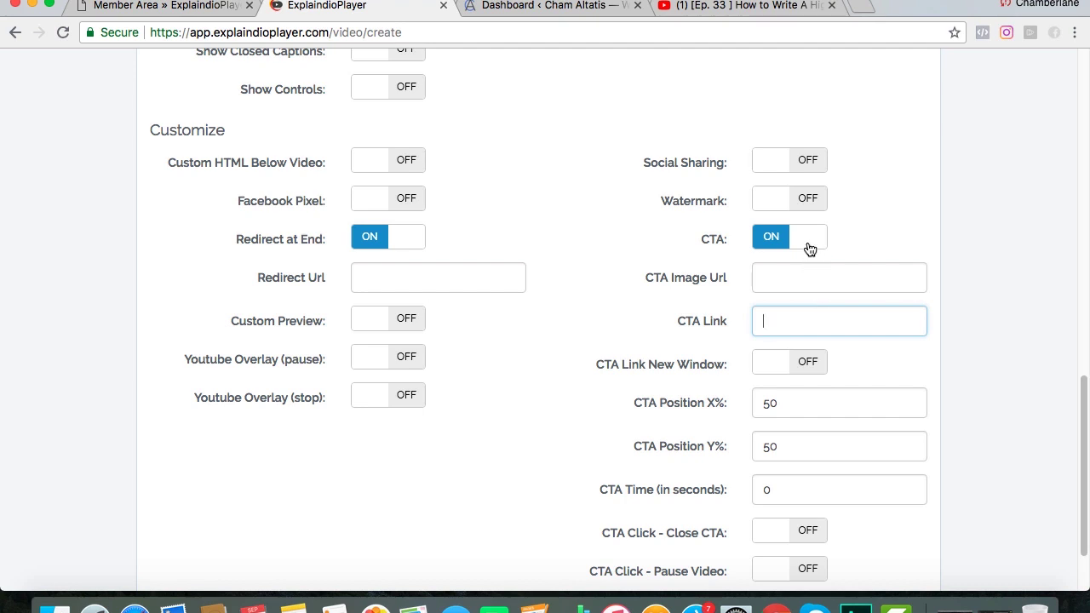
Step: Review the complete Demo player configuration and save the player to generate its embed code
scroll(859, 371, up, 5)
scroll(860, 378, up, 3)
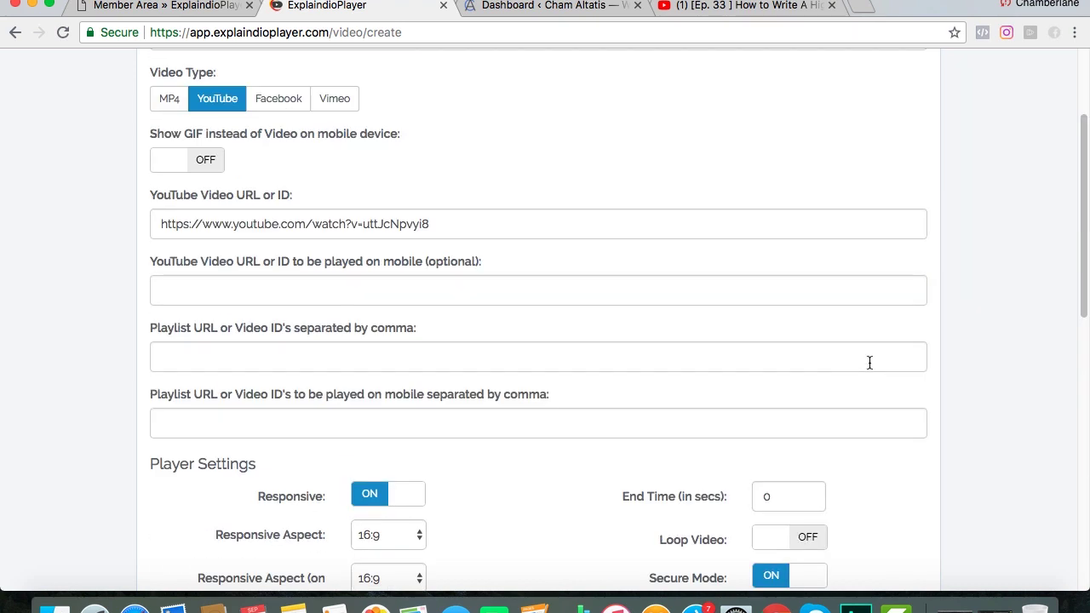
scroll(870, 363, down, 10)
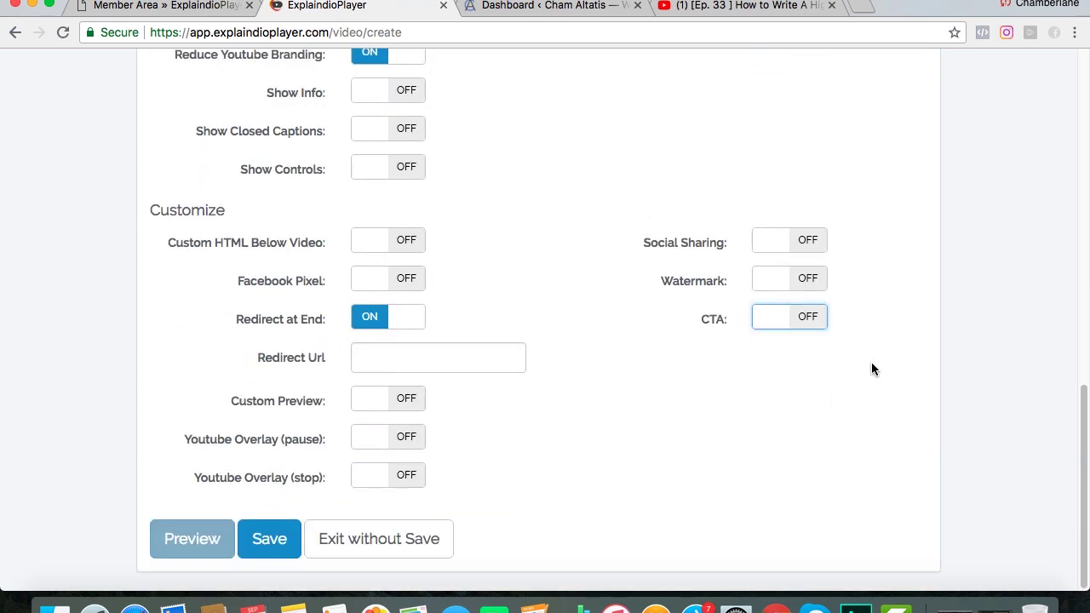
scroll(871, 368, up, 4)
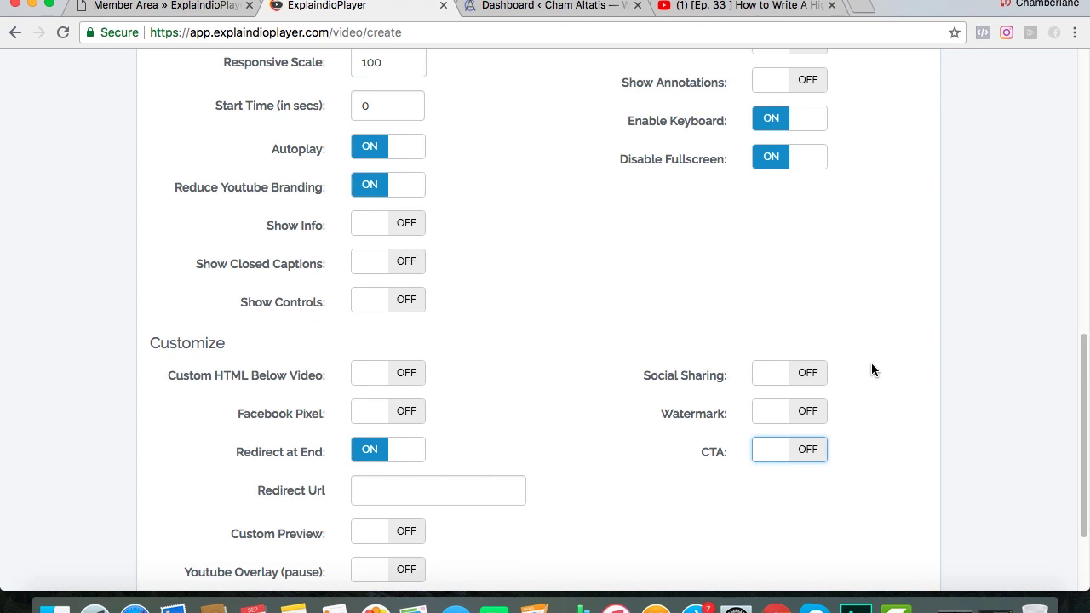
scroll(870, 370, up, 2)
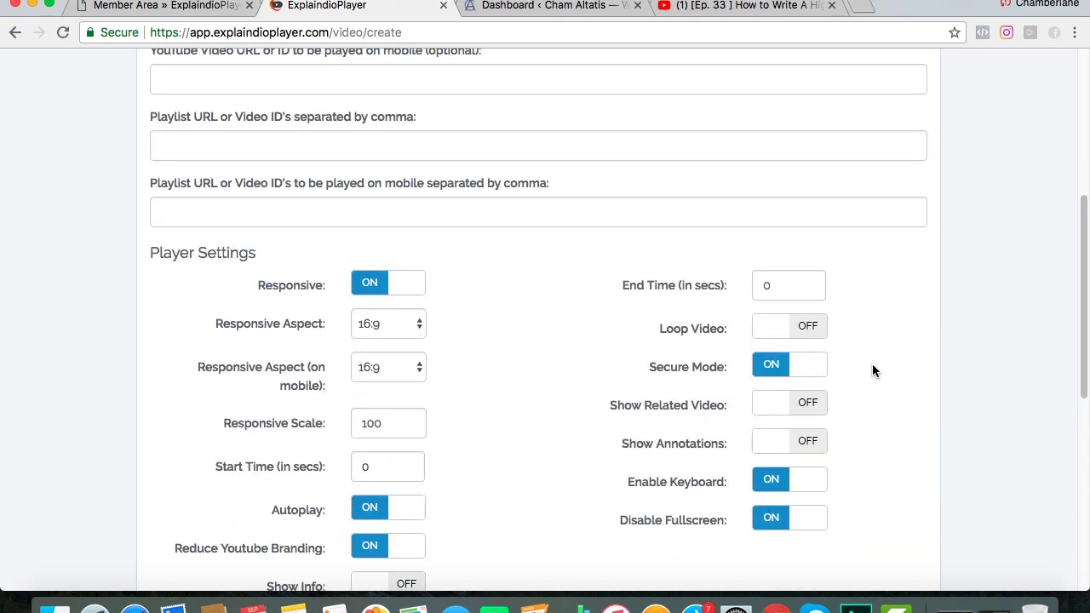
scroll(872, 370, down, 6)
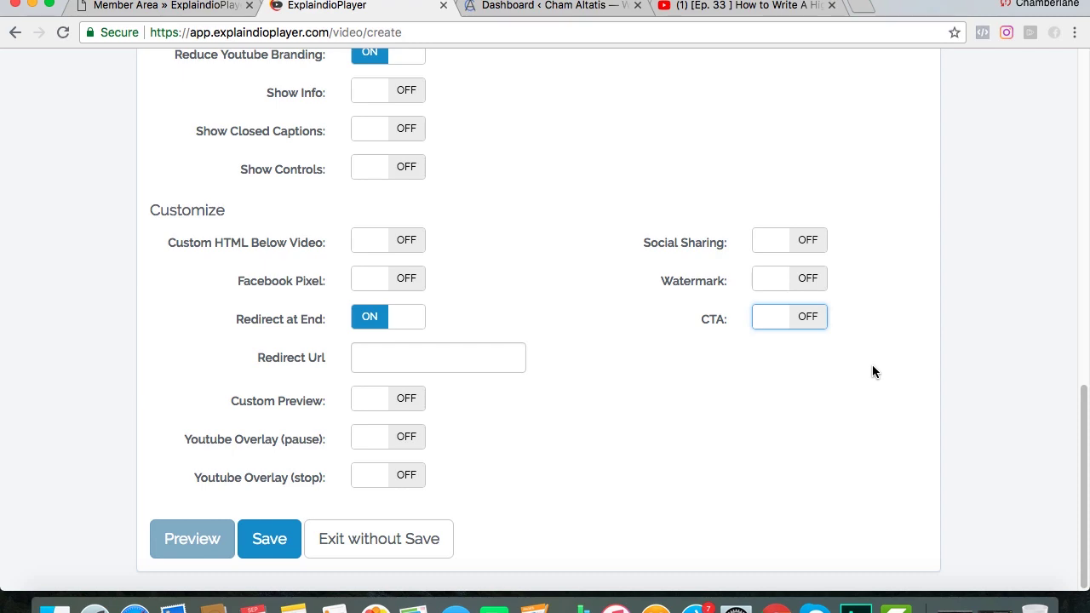
scroll(872, 365, up, 15)
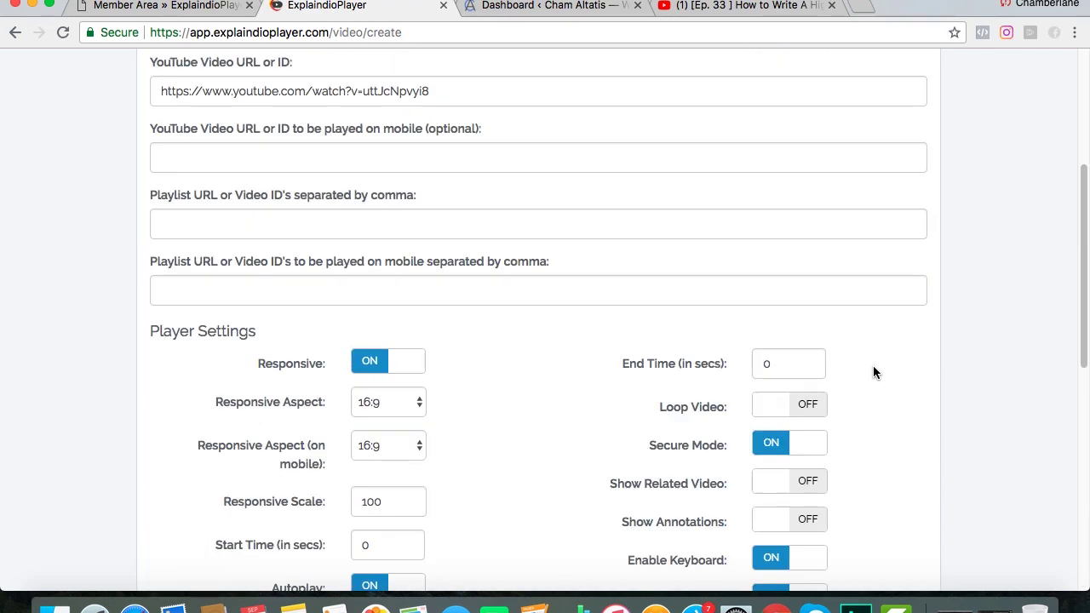
scroll(874, 367, down, 15)
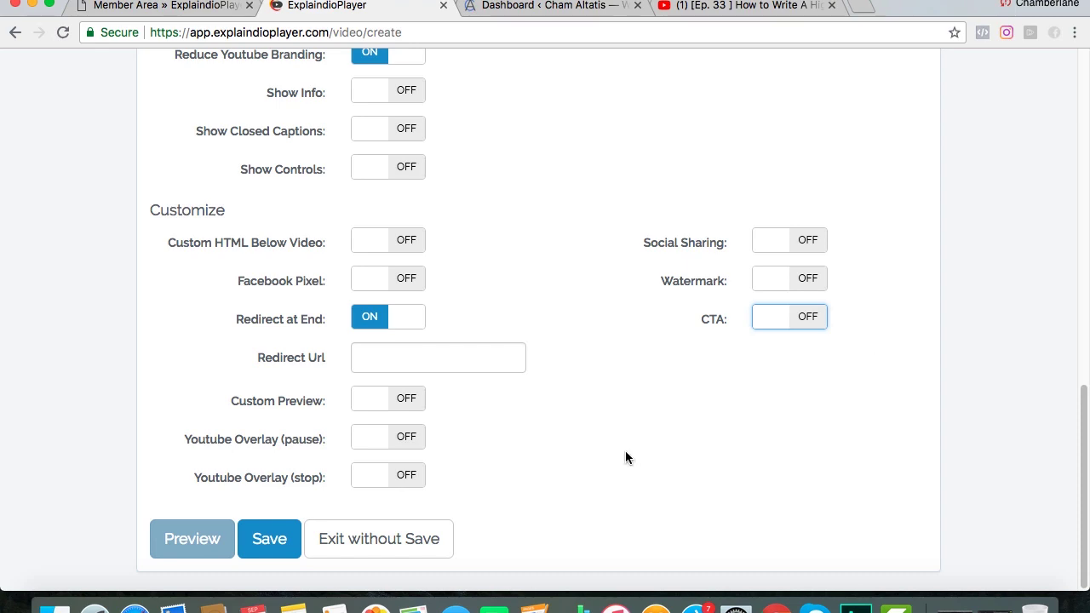
click(275, 544)
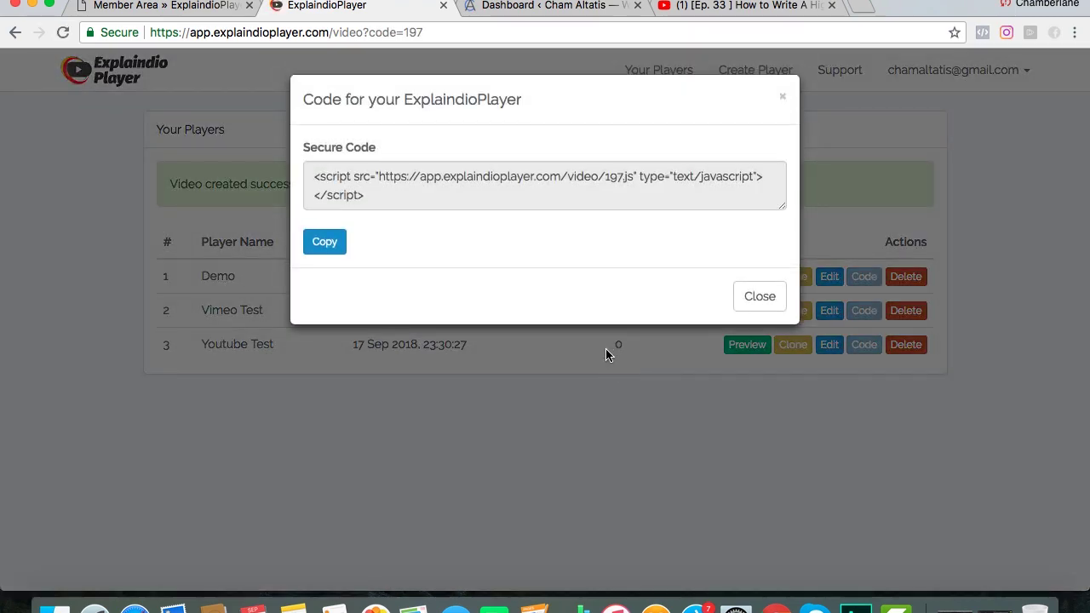
Step: Copy the Demo player's secure code and insert it as Custom HTML below the Player Test page title in Thrive Architect
click(393, 197)
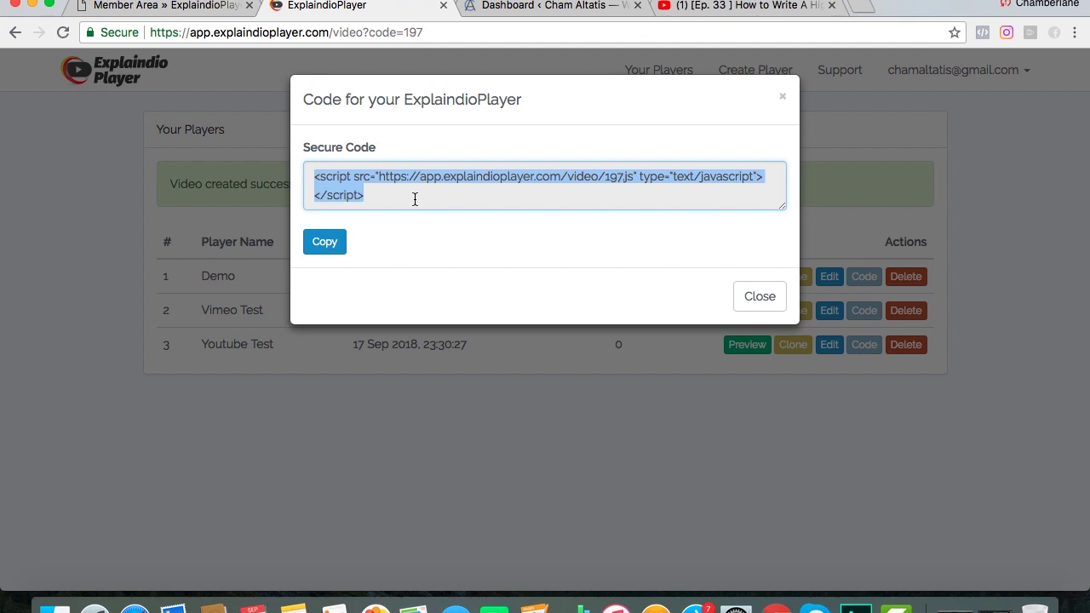
click(325, 242)
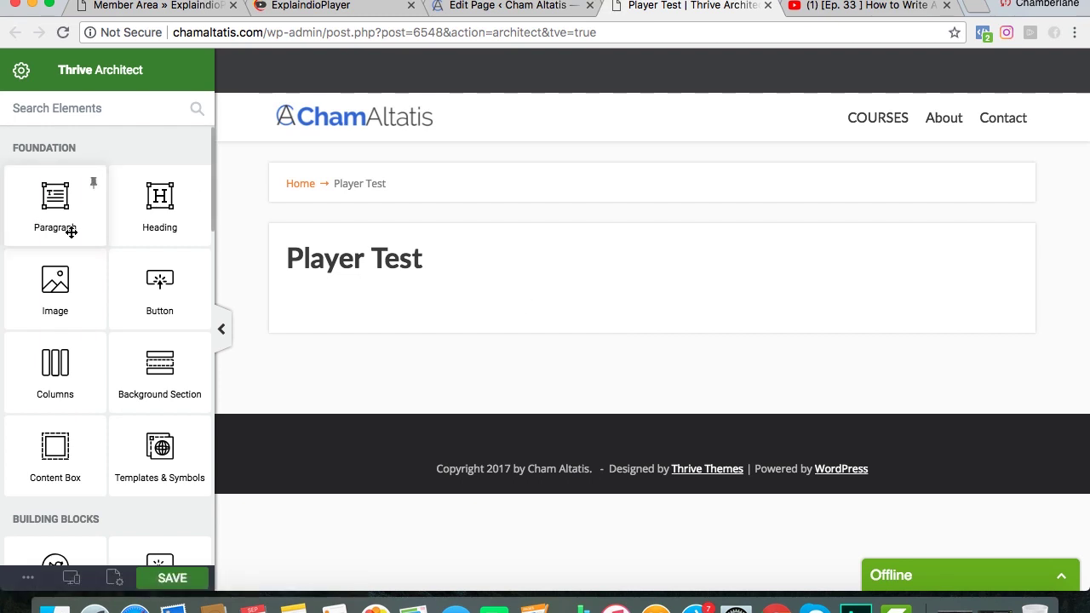
scroll(72, 232, down, 5)
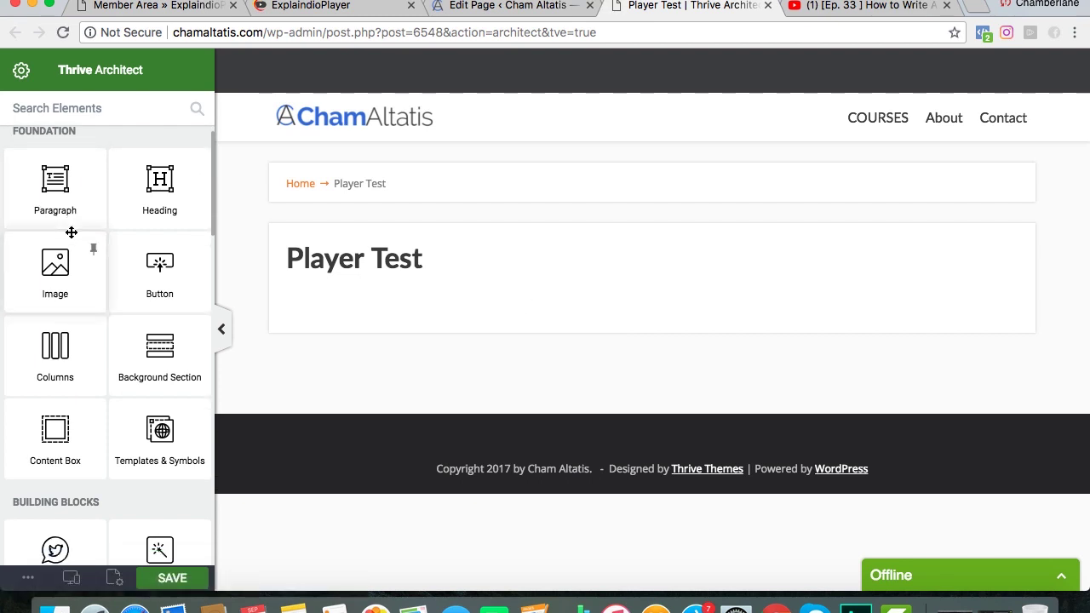
scroll(71, 232, down, 10)
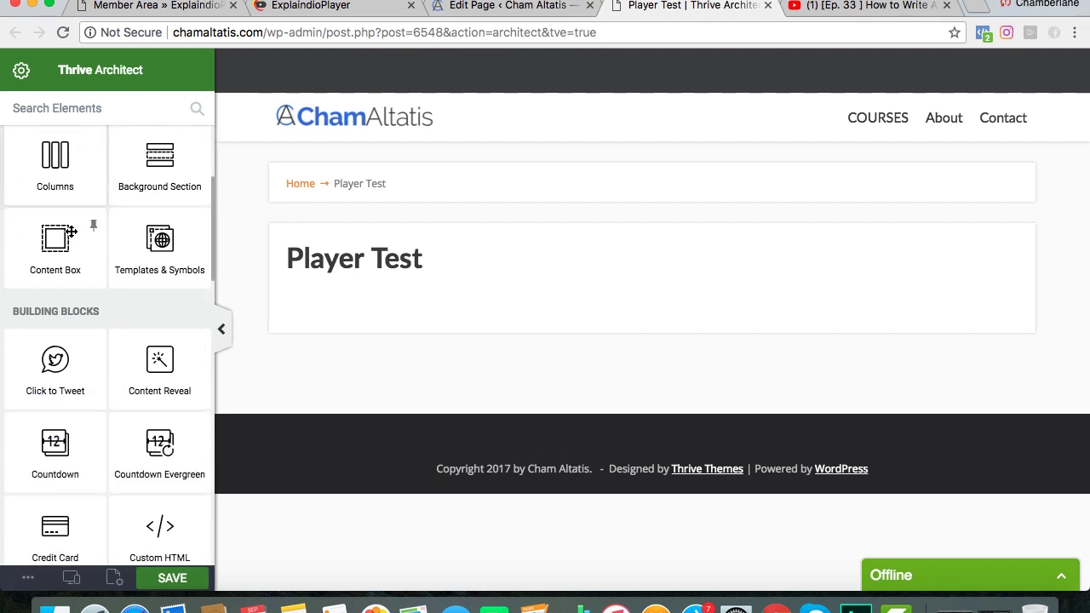
drag(156, 343, 358, 302)
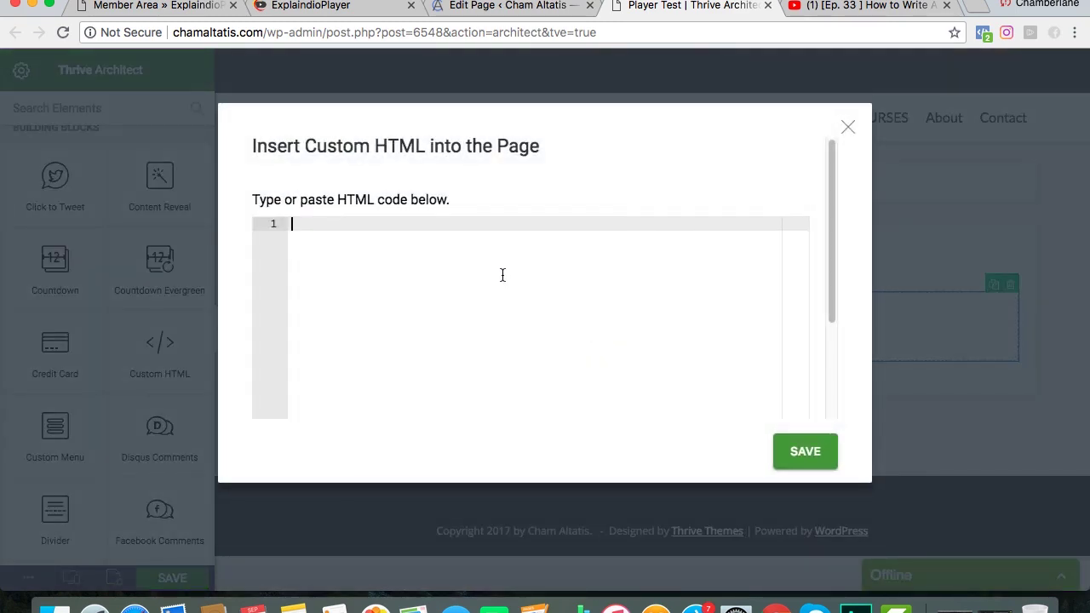
key(super+v)
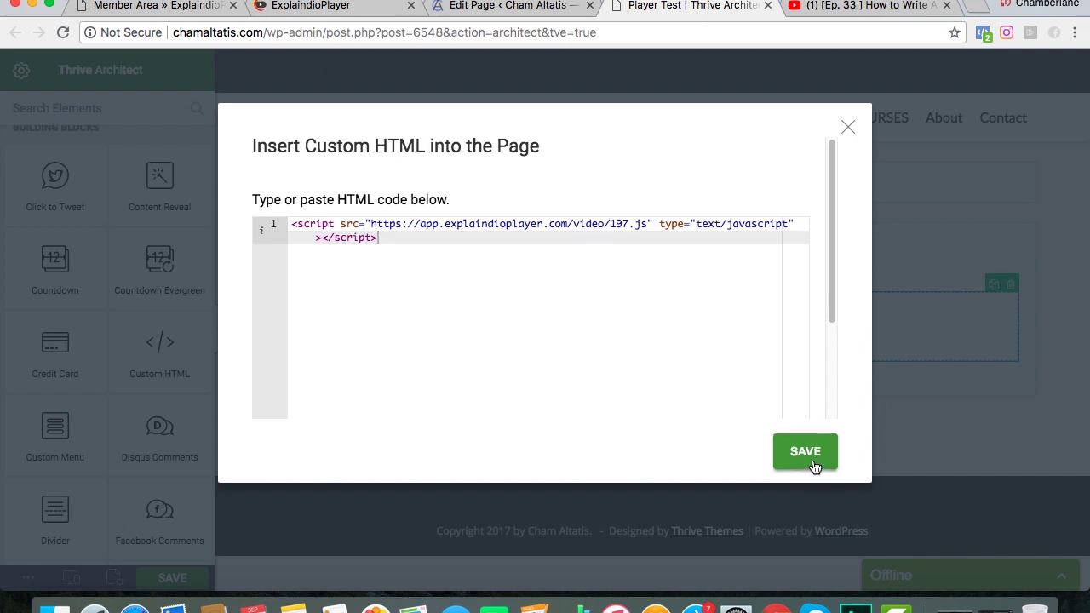
click(805, 451)
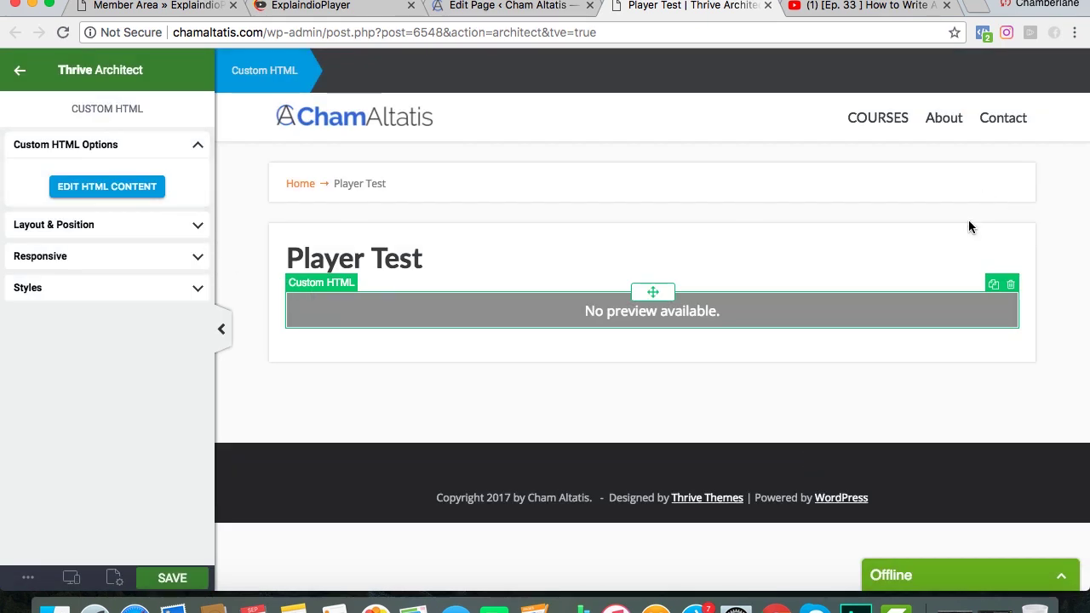
Step: Preview the Player Test page and check how the embedded video plays while muted and how its sound prompt looks
click(27, 585)
click(64, 453)
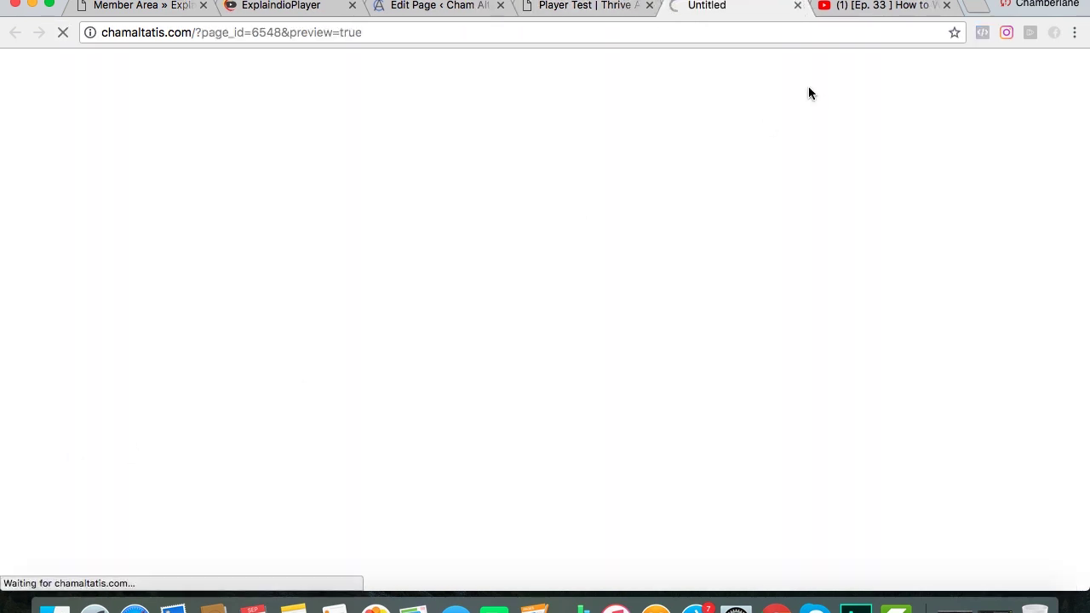
scroll(767, 215, down, 1)
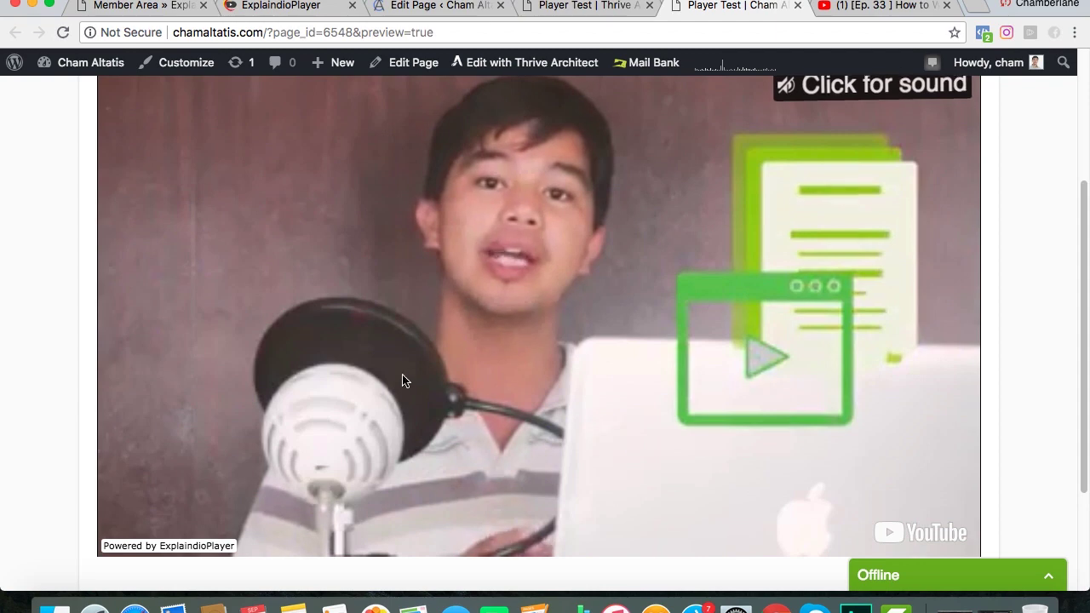
scroll(674, 307, up, 2)
scroll(706, 287, down, 2)
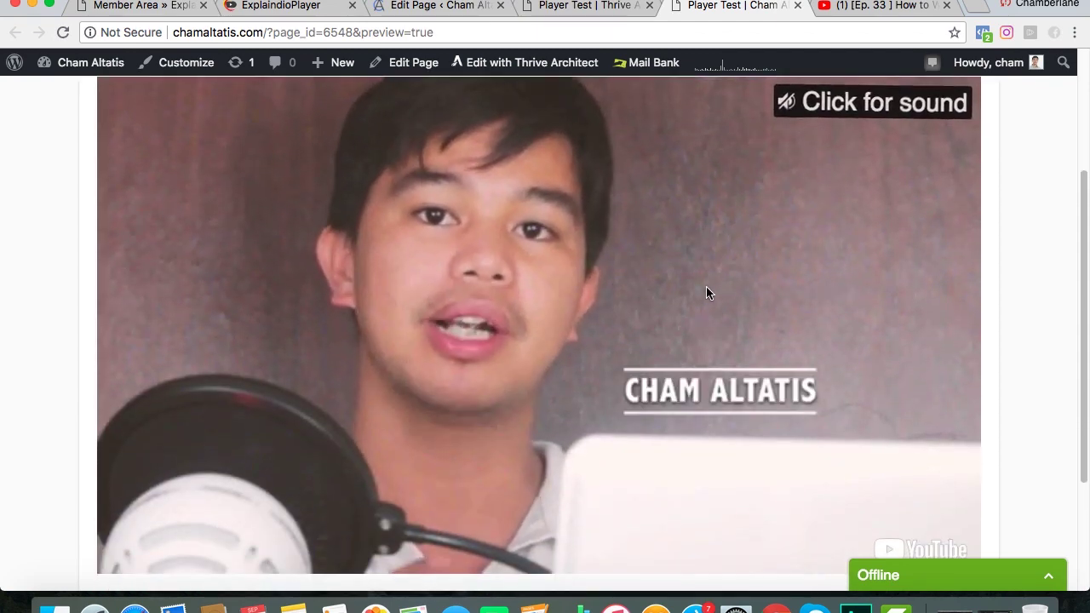
scroll(706, 287, up, 3)
scroll(706, 287, down, 1)
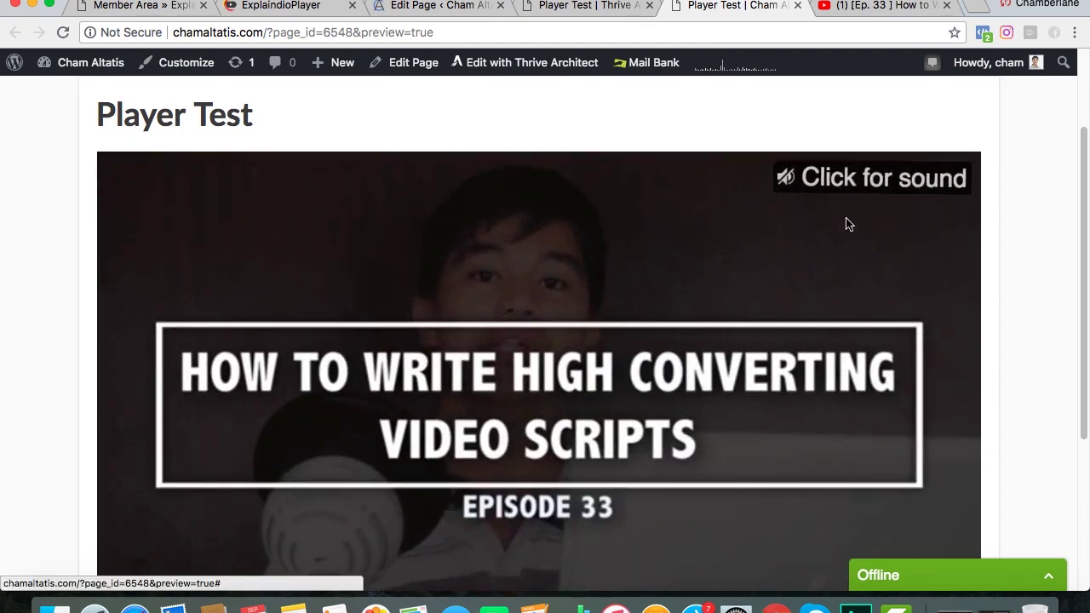
scroll(846, 224, down, 3)
scroll(846, 224, up, 4)
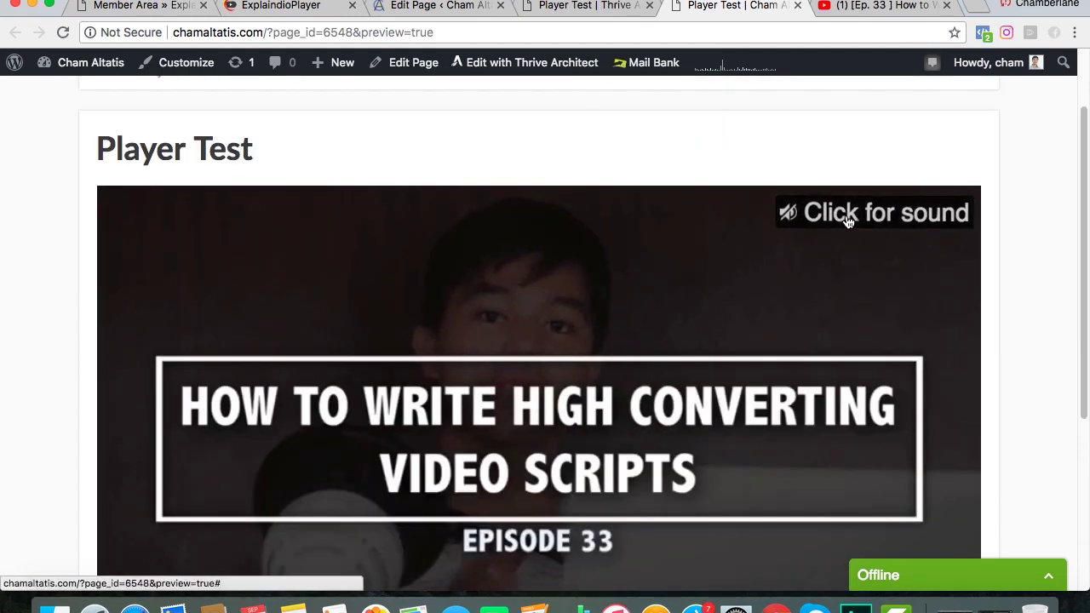
Step: Turn on the sound of the embedded video and check its playback on the previewed page
click(891, 223)
scroll(892, 223, down, 5)
scroll(891, 224, up, 2)
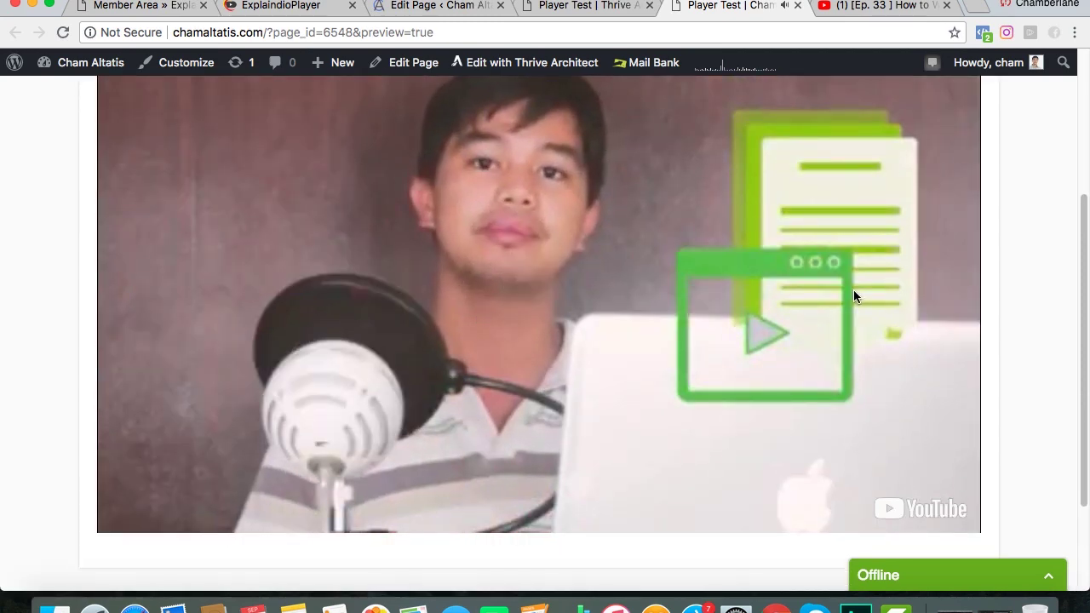
Step: Examine how the embedded player appears and behaves on the previewed page, from the Player Test heading to the area below the video
scroll(856, 290, up, 3)
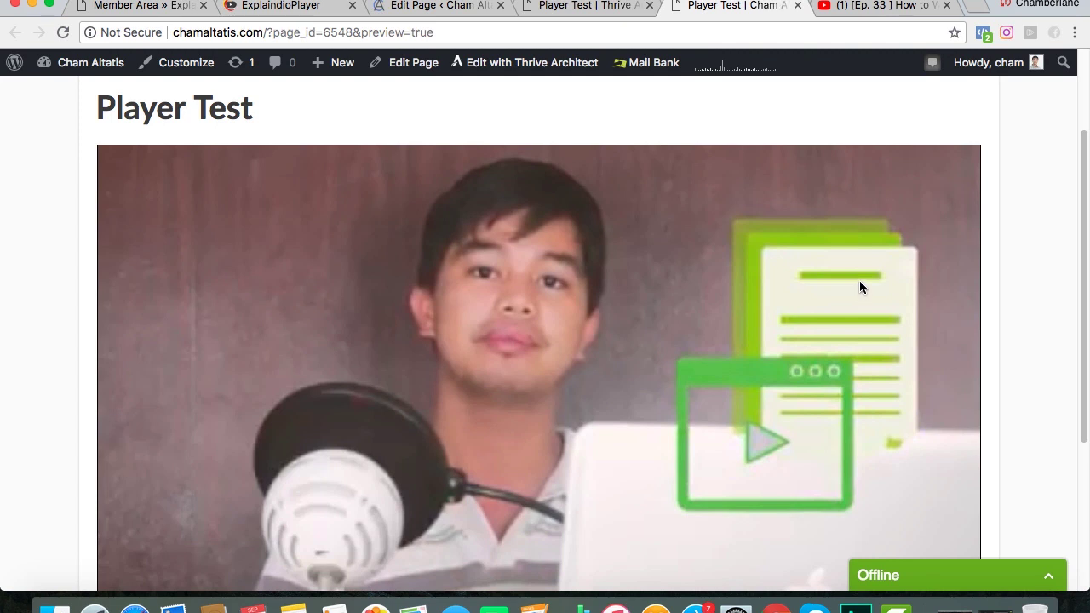
scroll(859, 287, down, 5)
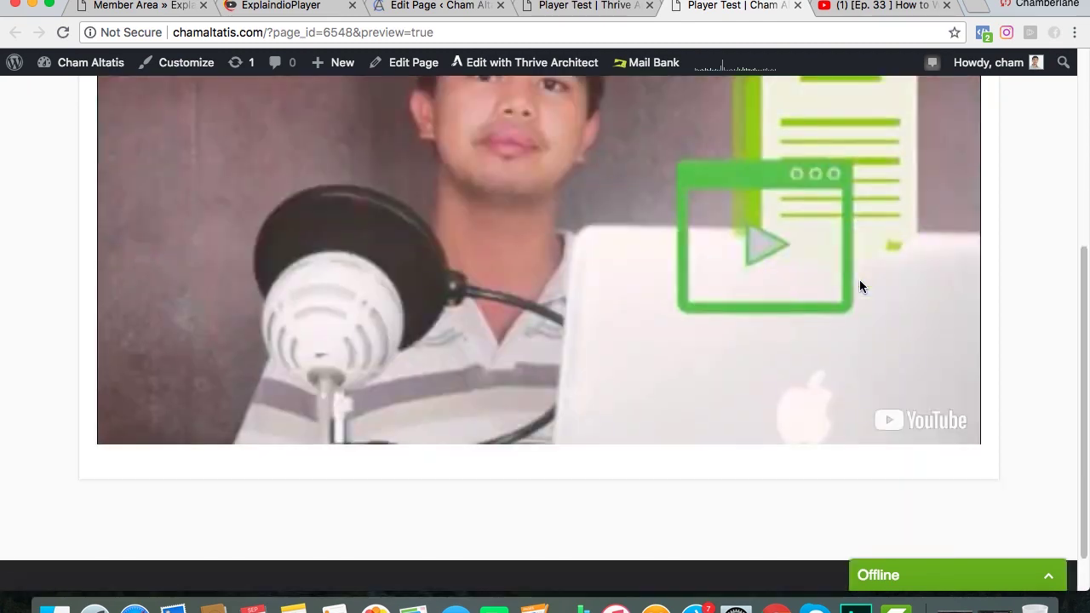
scroll(859, 279, up, 5)
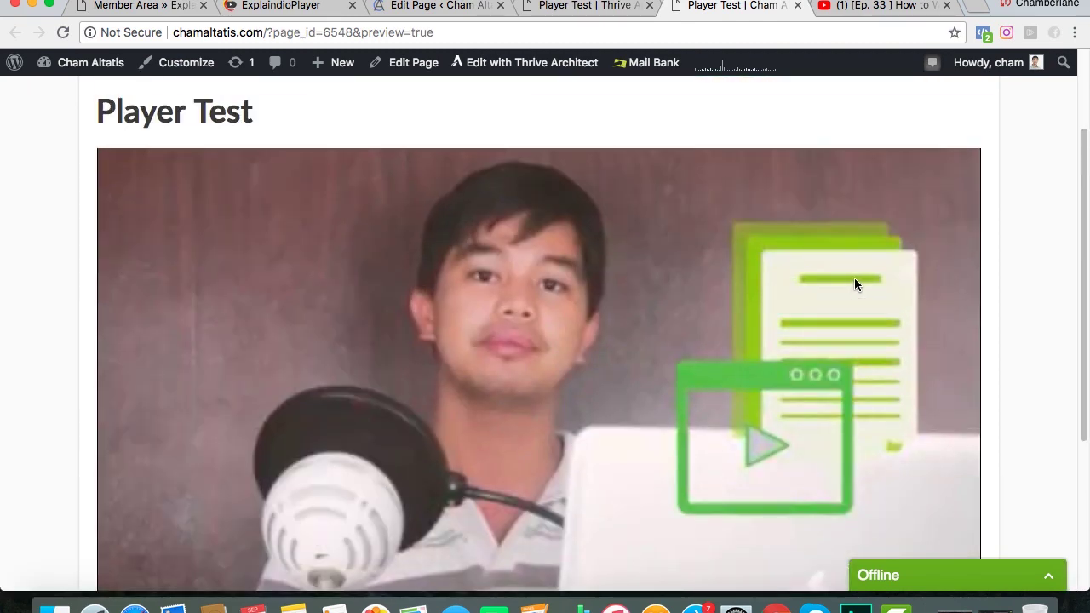
scroll(845, 260, up, 4)
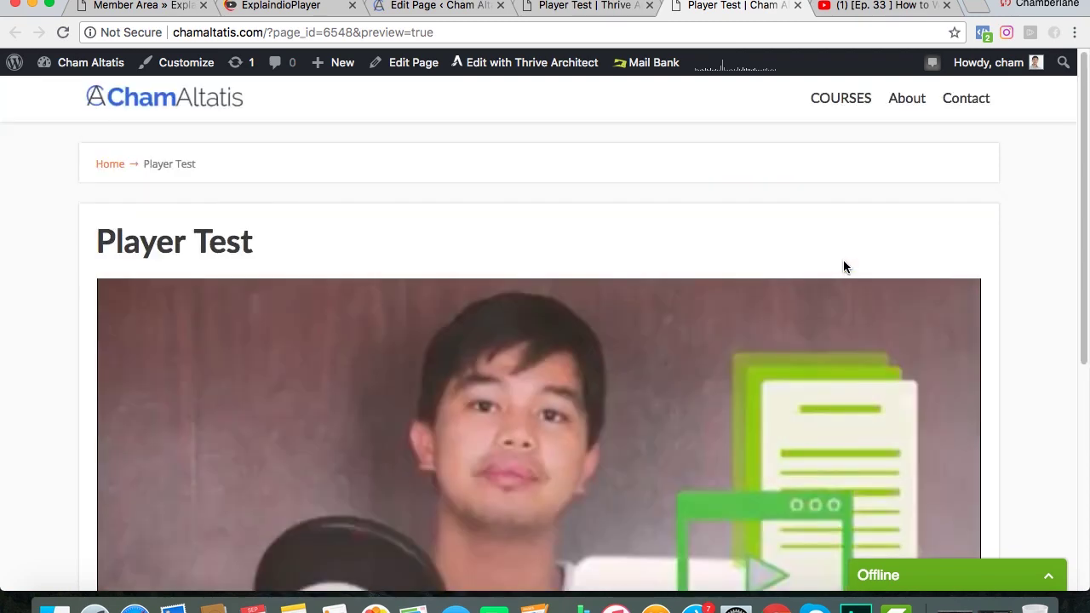
scroll(844, 260, down, 8)
scroll(844, 260, up, 2)
scroll(844, 267, up, 3)
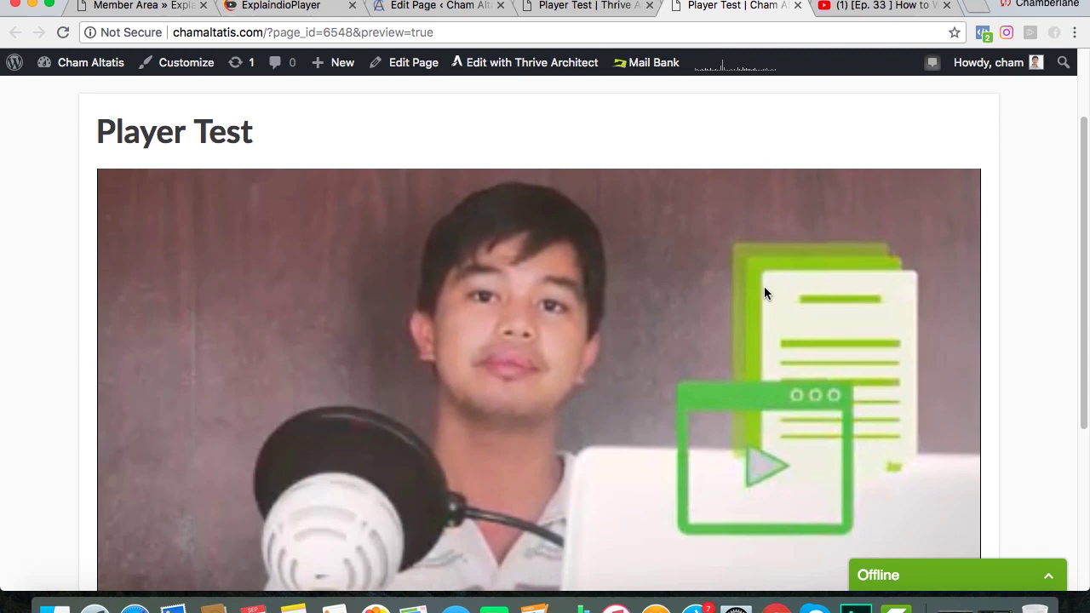
scroll(764, 292, up, 3)
scroll(764, 292, down, 5)
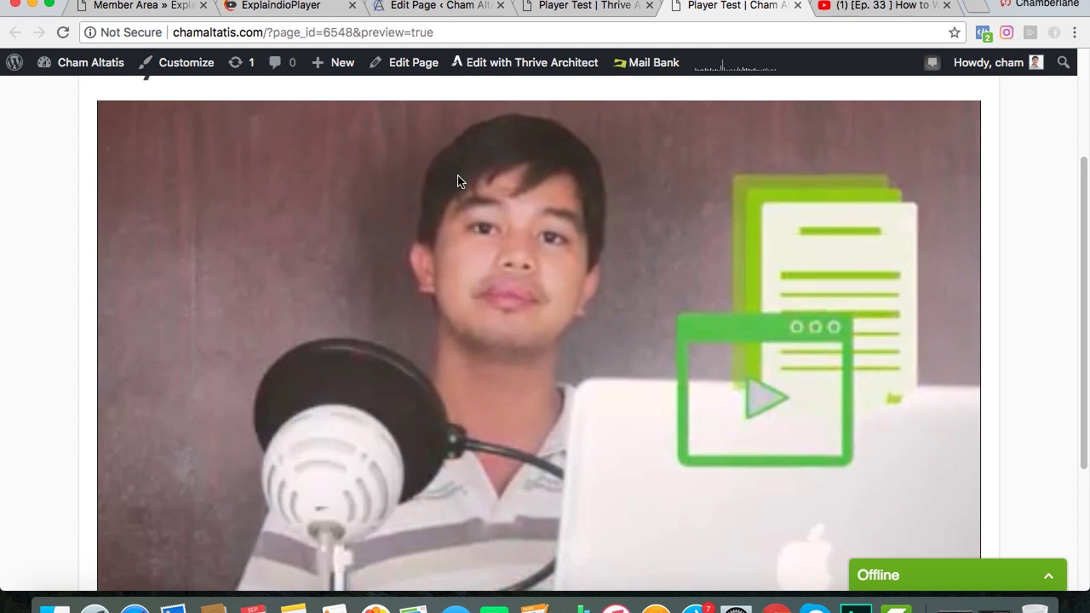
scroll(458, 181, up, 3)
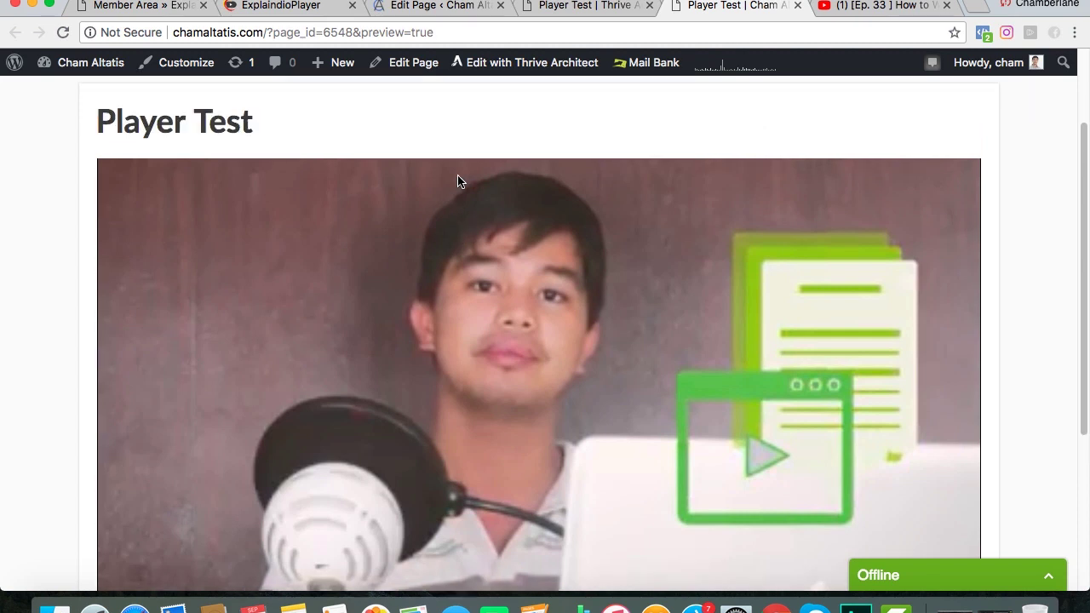
scroll(457, 181, down, 3)
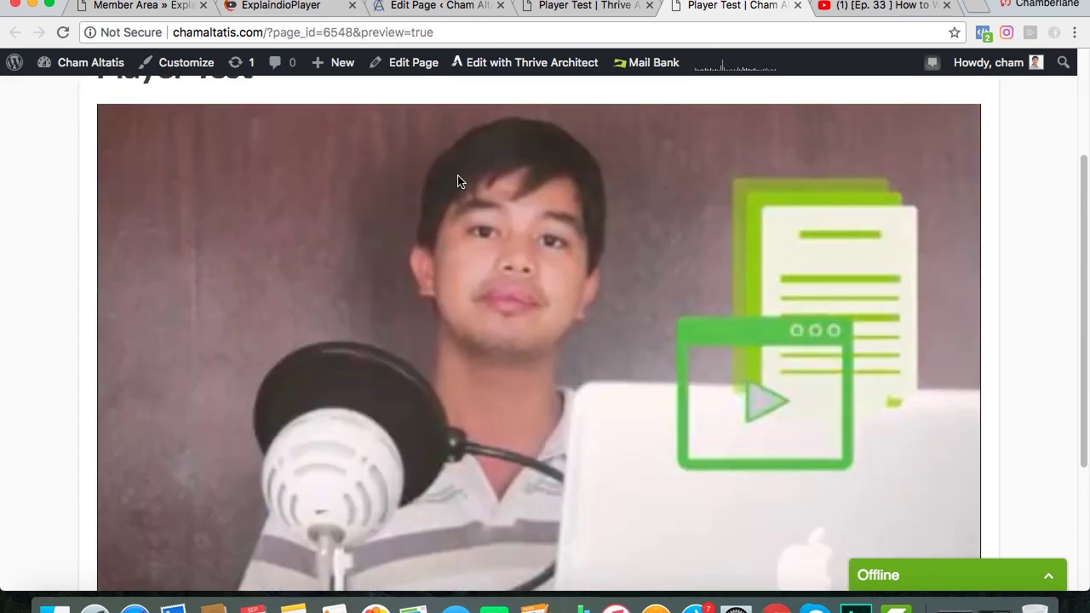
scroll(457, 181, down, 3)
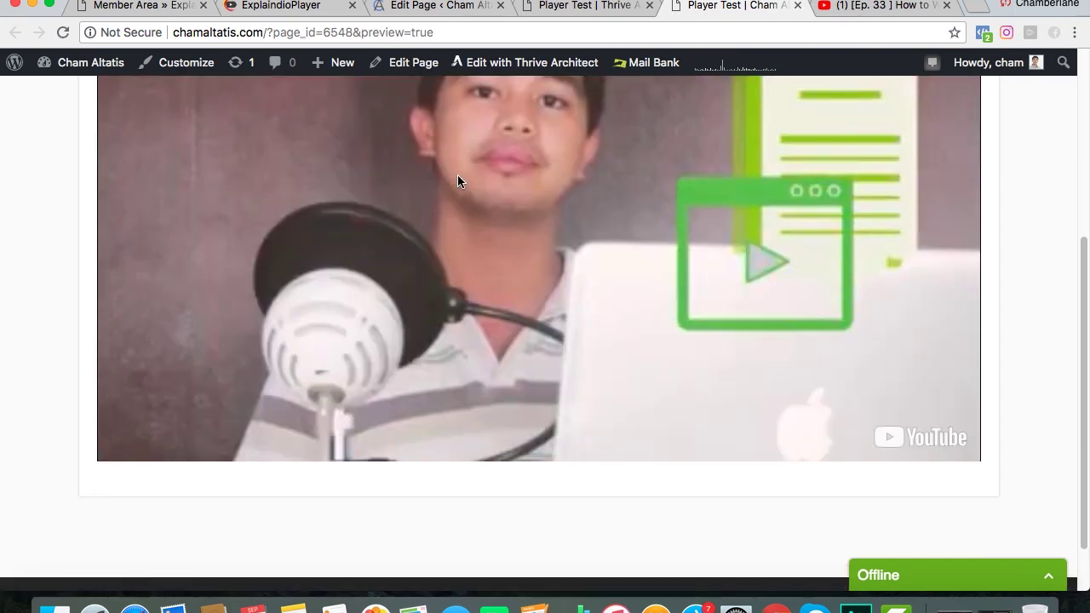
scroll(458, 182, up, 5)
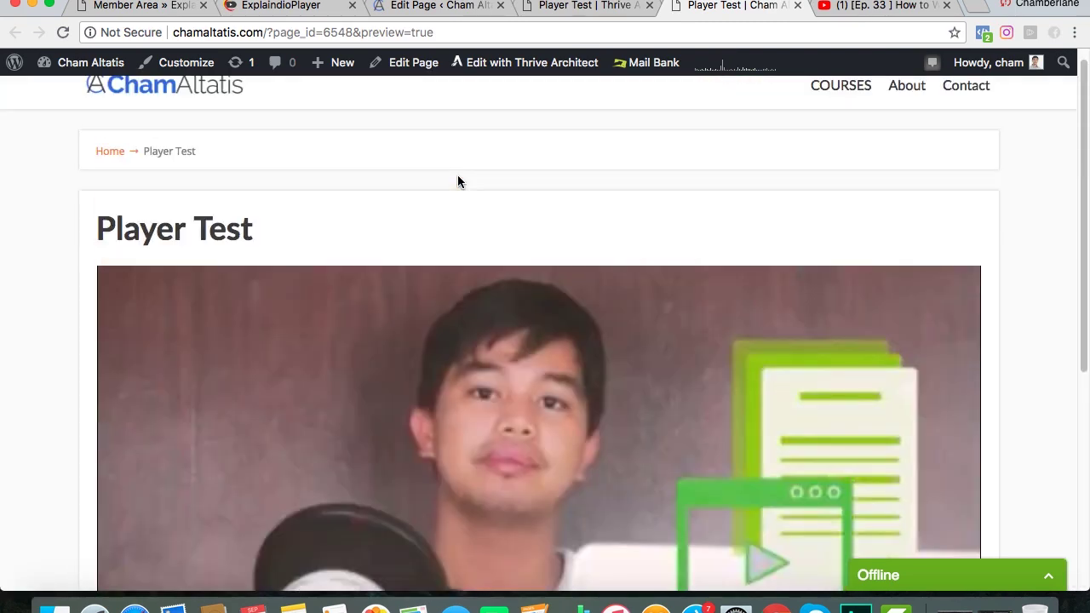